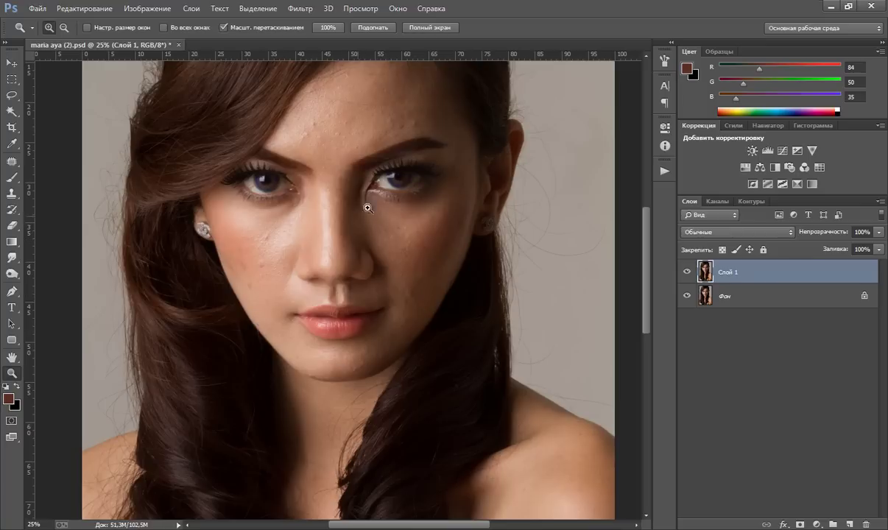
Step: Run the Retouch Professional (RUS) action Разглаживание кожи (Сред.) for medium skin smoothing
scroll(373, 131, up, 2)
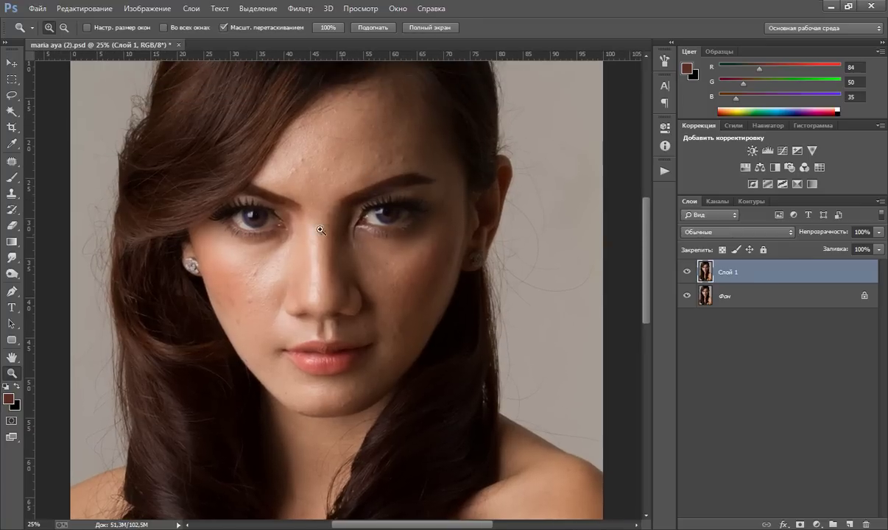
scroll(350, 252, down, 2)
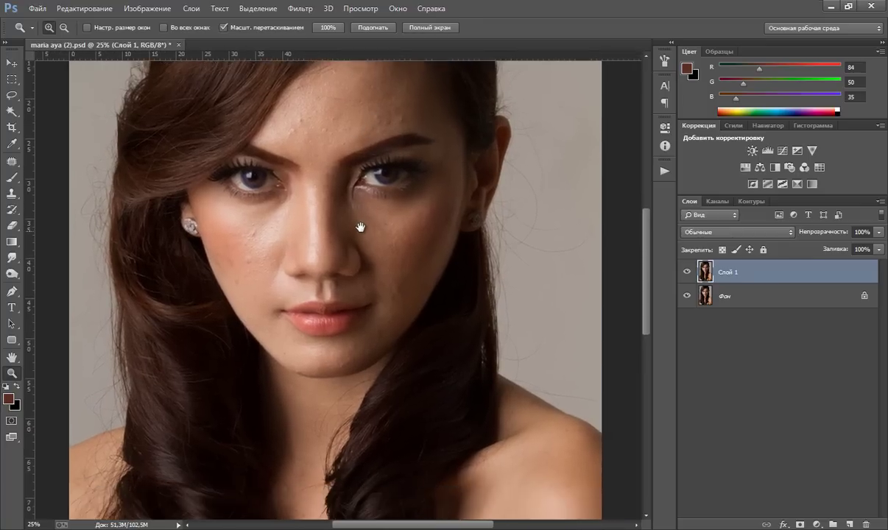
scroll(398, 367, down, 1)
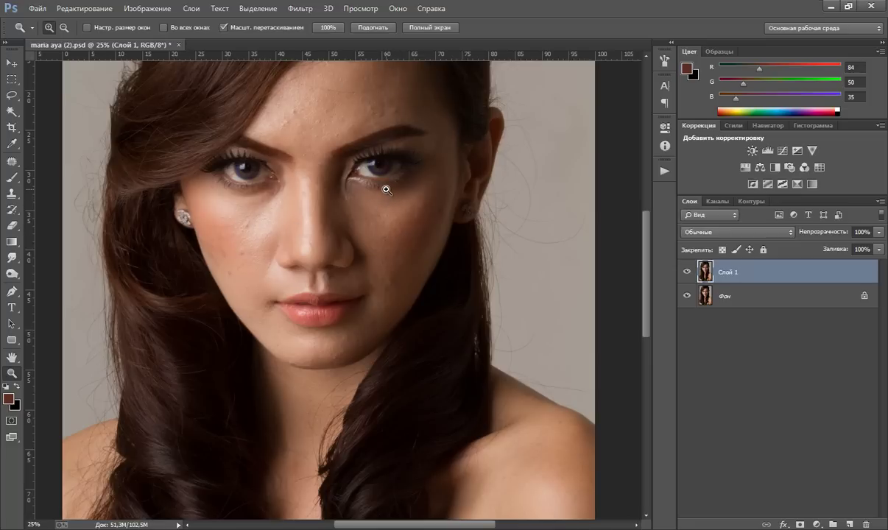
click(665, 170)
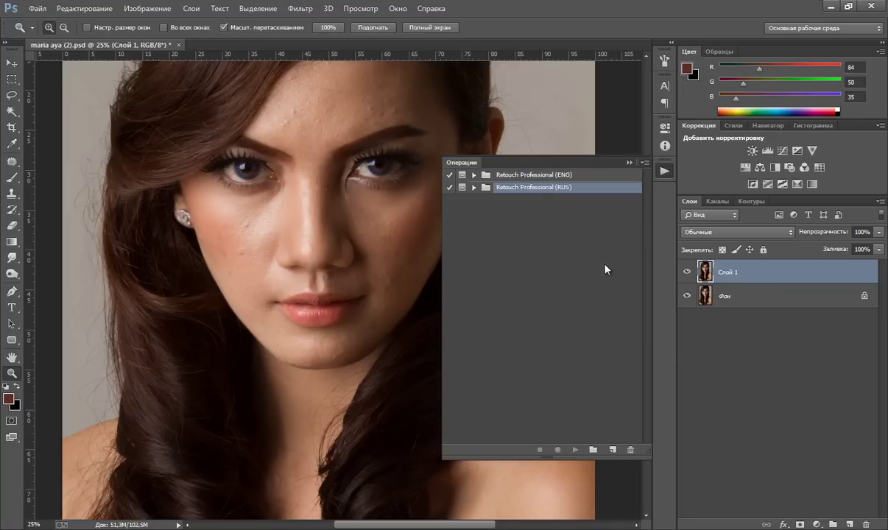
click(474, 188)
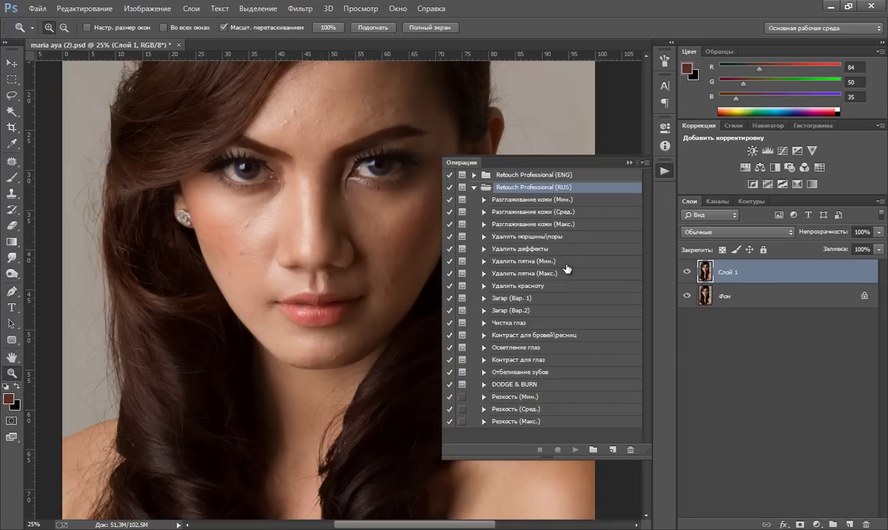
click(535, 211)
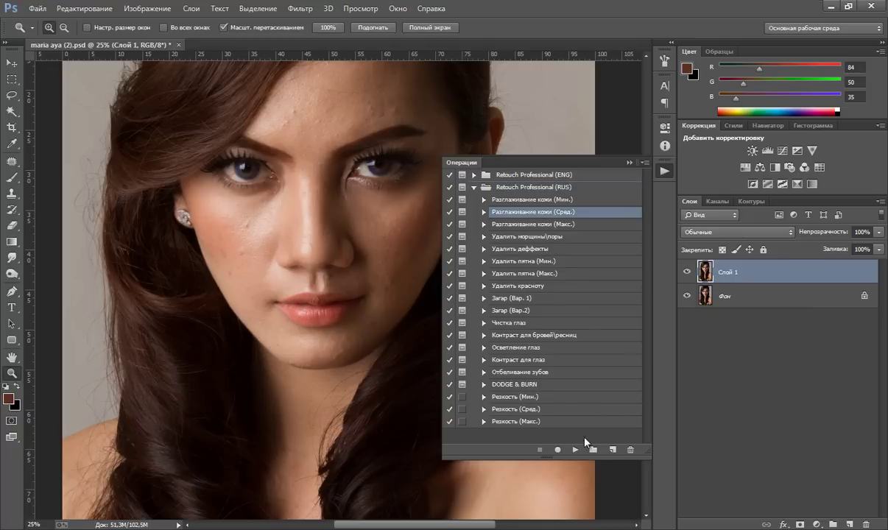
click(576, 450)
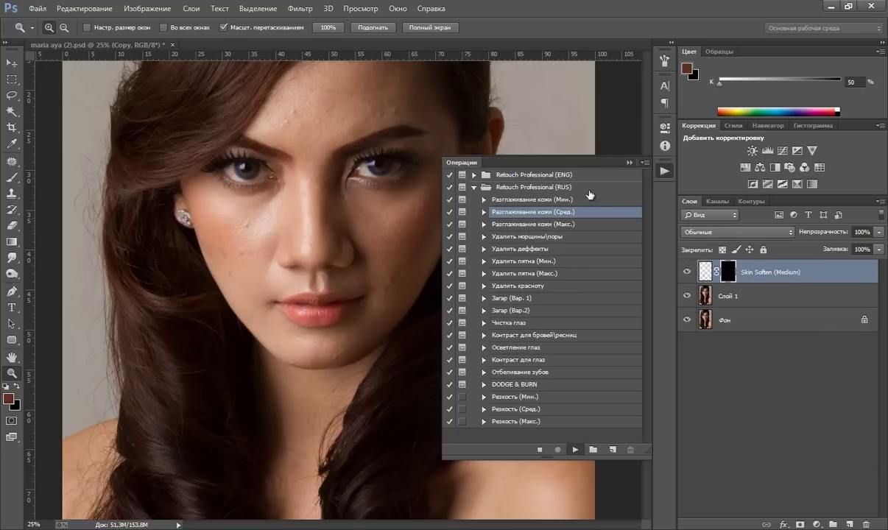
Step: Paint skin smoothing into the Skin Soften mask over the forehead, cheeks and nose
click(446, 212)
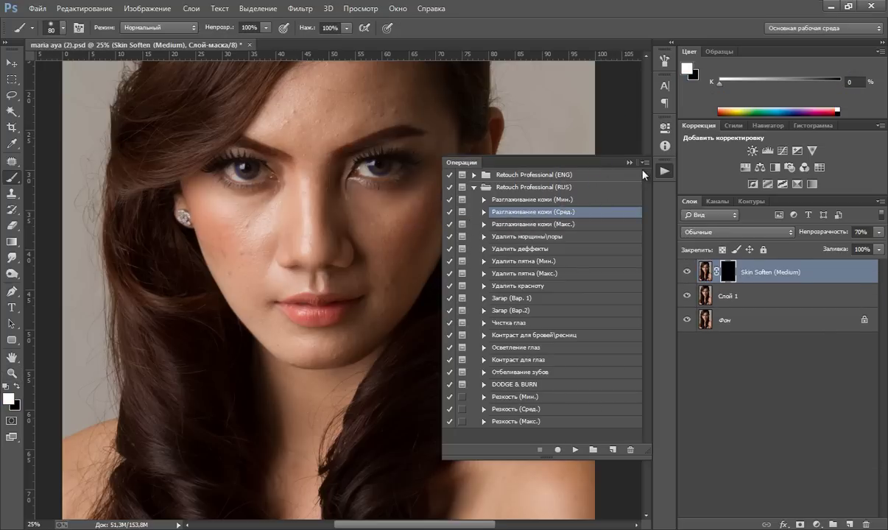
click(629, 162)
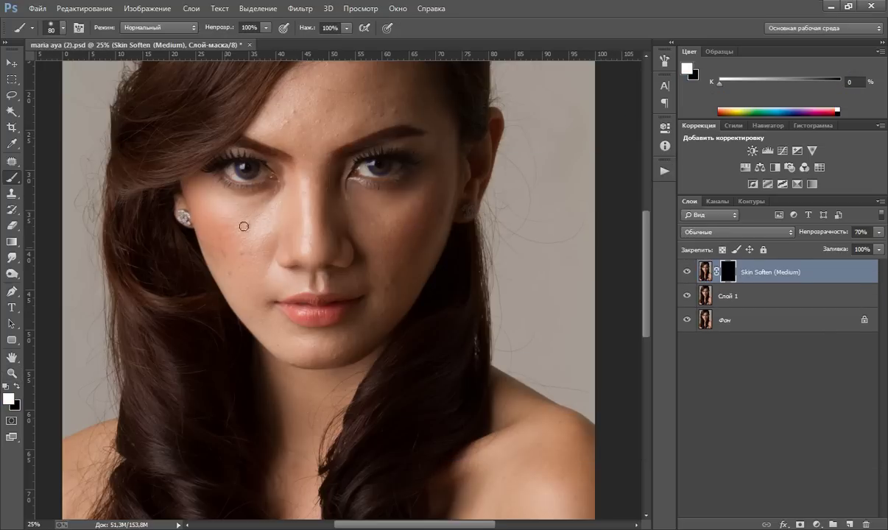
key(bracketright)
key(bracketright)
key(bracketright)
mouse_move(300, 128)
mouse_down()
mouse_move(291, 187)
mouse_move(282, 192)
mouse_up()
key(ctrl+r)
key(bracketright)
key(bracketright)
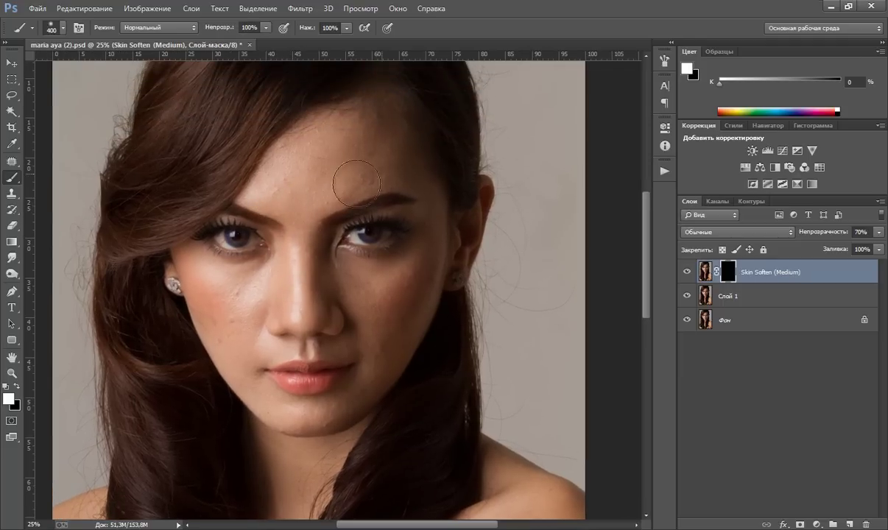
mouse_move(397, 255)
mouse_down()
mouse_move(375, 367)
mouse_move(228, 290)
mouse_move(293, 287)
mouse_up()
key(bracketleft)
key(bracketleft)
mouse_move(332, 349)
mouse_down()
mouse_move(285, 329)
mouse_move(269, 301)
mouse_move(294, 288)
mouse_move(242, 280)
mouse_up()
key(bracketleft)
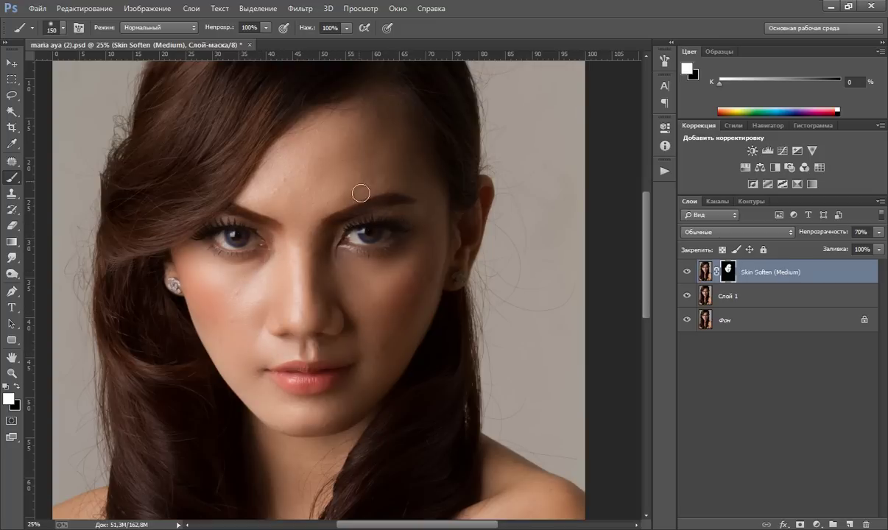
Step: Paint smoothing down the neck, chest and shoulder, then reframe the whole face
mouse_move(299, 420)
mouse_down()
mouse_move(293, 313)
mouse_move(227, 211)
mouse_up()
key(ctrl+r)
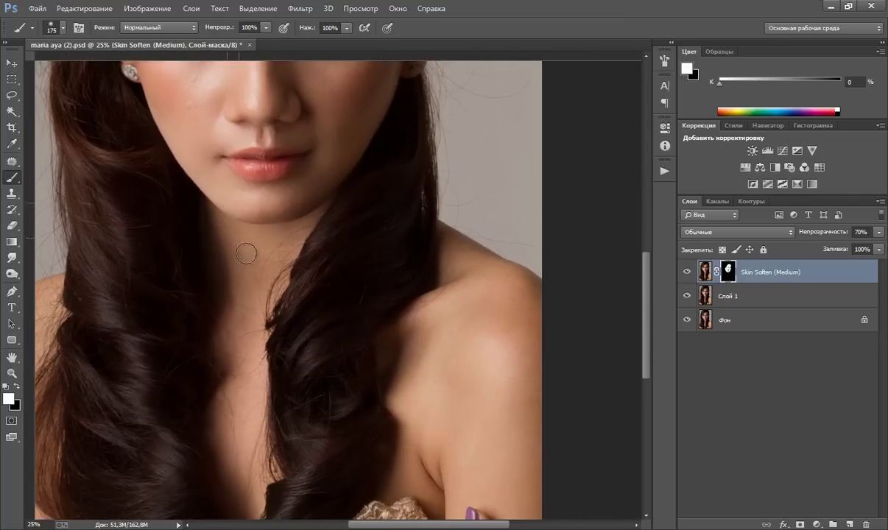
key(bracketright)
key(bracketright)
key(bracketright)
drag(238, 457, 253, 263)
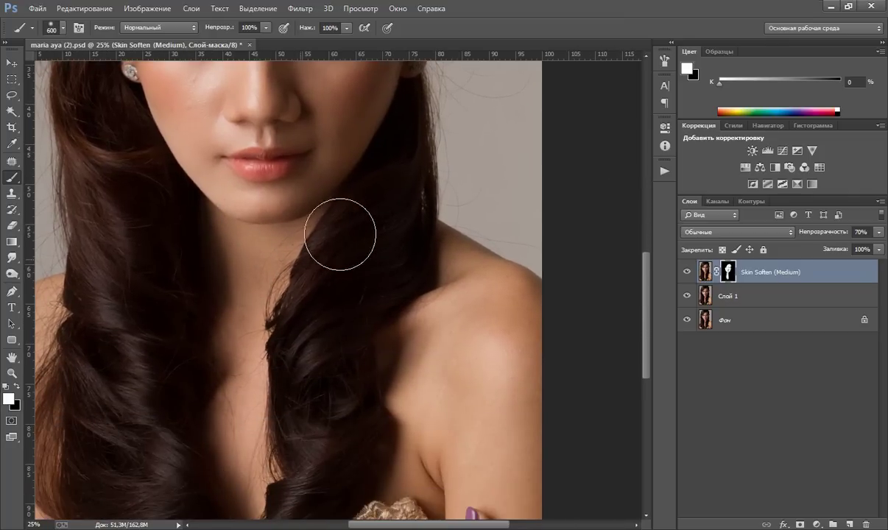
scroll(316, 243, right, 2)
scroll(209, 257, down, 2)
scroll(208, 258, right, 2)
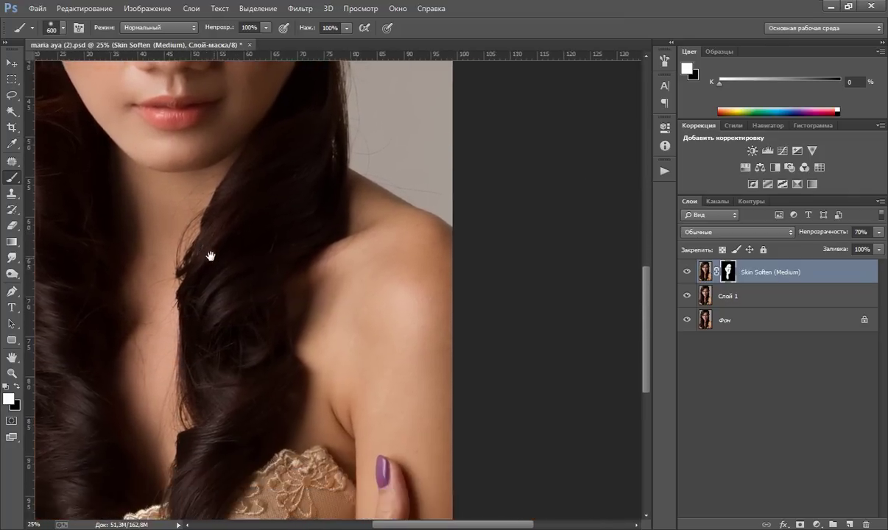
scroll(324, 338, down, 2)
scroll(323, 338, right, 2)
key(bracketright)
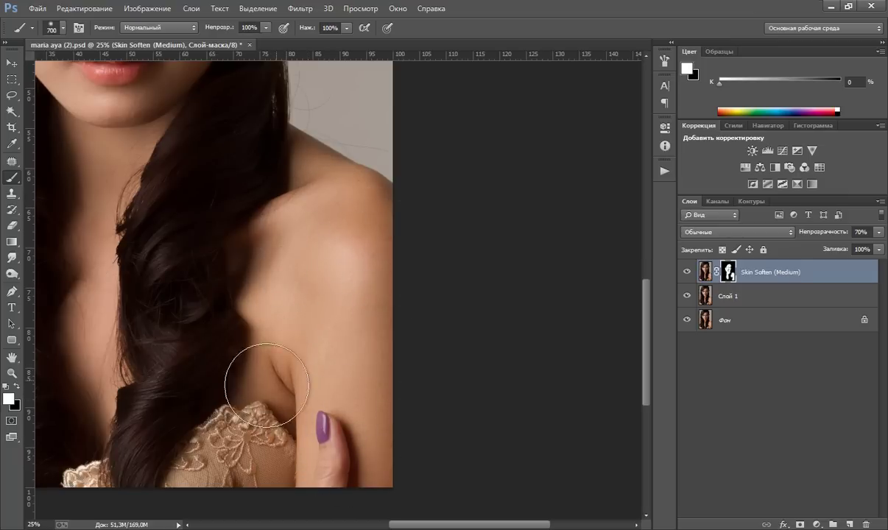
mouse_move(212, 322)
mouse_down()
mouse_move(289, 316)
mouse_move(474, 331)
mouse_up()
key(ctrl+r)
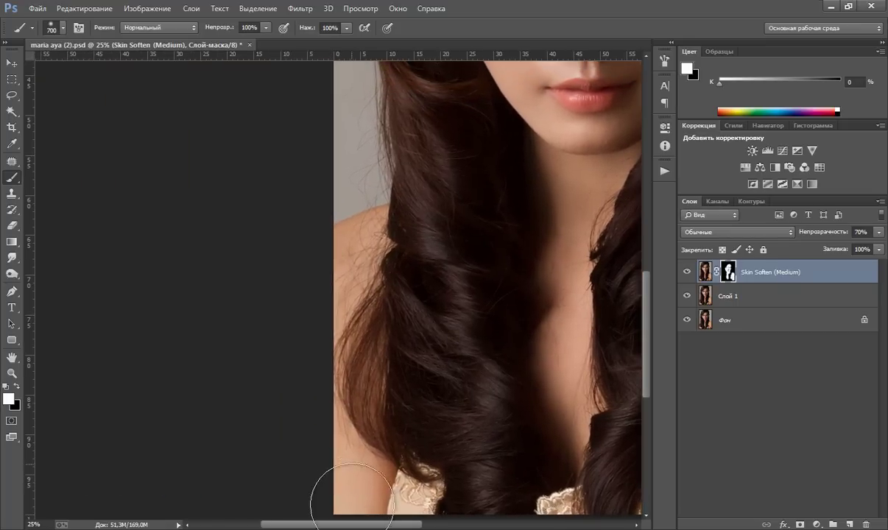
mouse_move(531, 293)
mouse_down()
mouse_move(334, 297)
mouse_move(305, 317)
mouse_up()
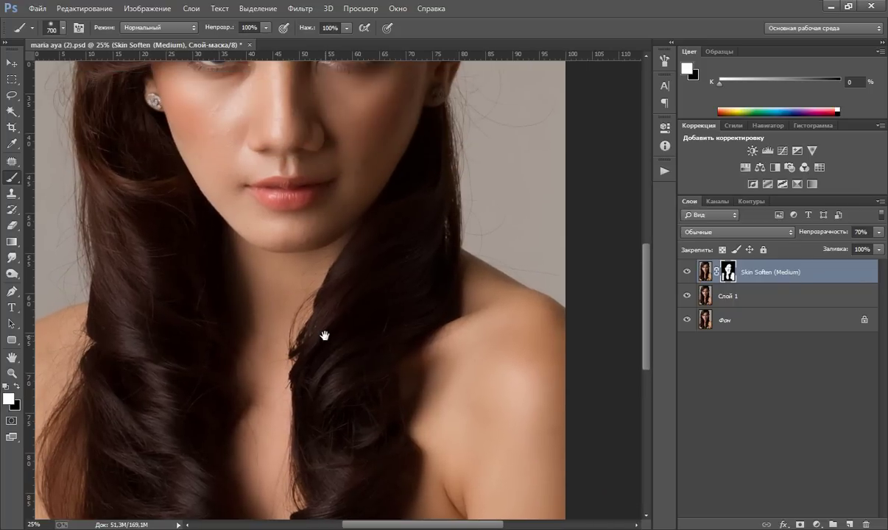
drag(376, 187, 367, 313)
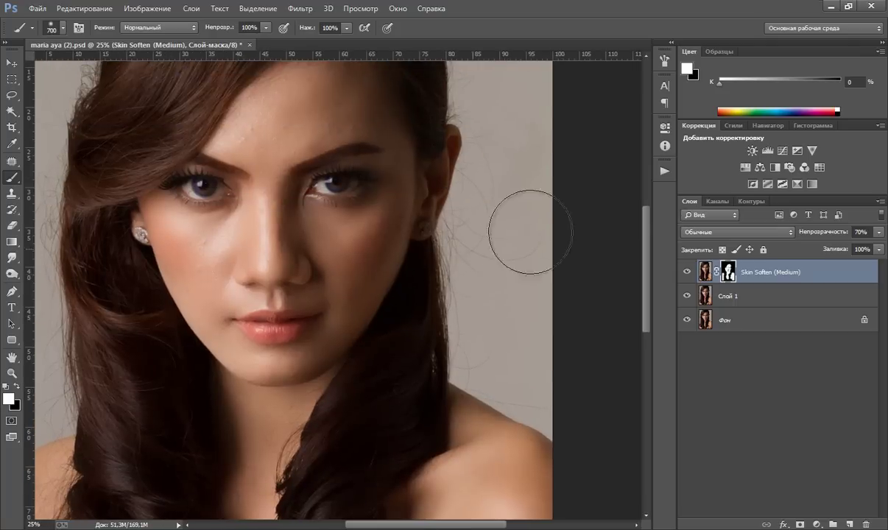
Step: Compare smoothing before and after, select the Skin Soften image, and bring back the actions list
click(685, 272)
click(687, 273)
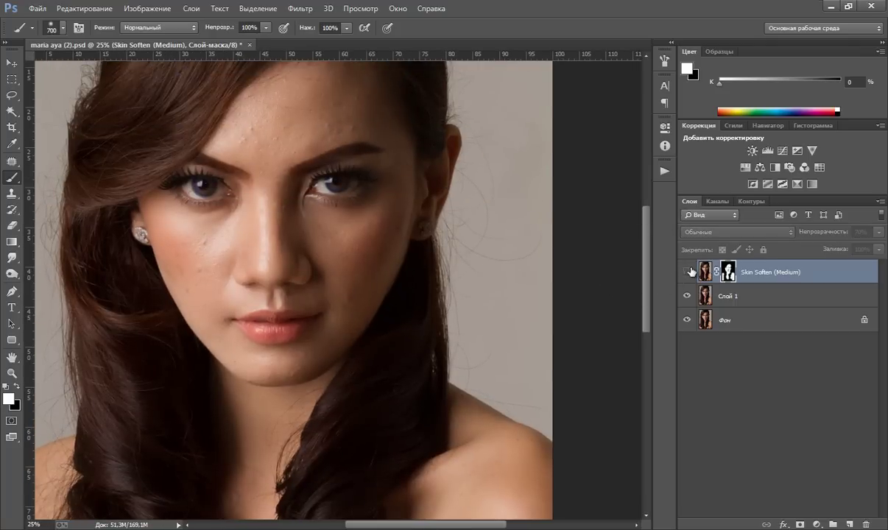
click(688, 273)
click(689, 274)
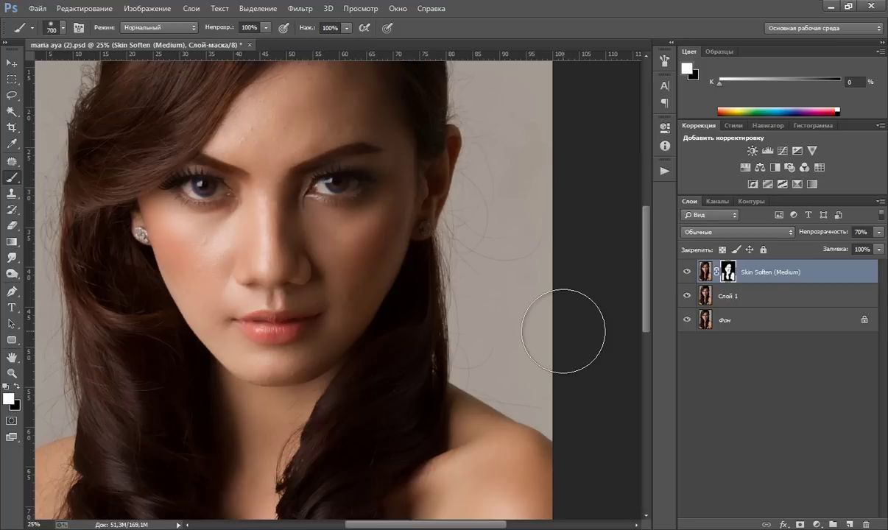
click(705, 272)
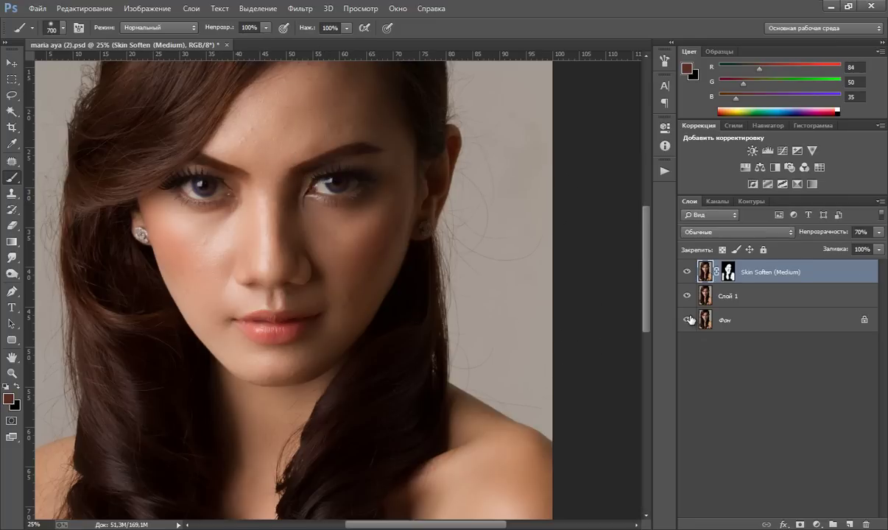
click(664, 172)
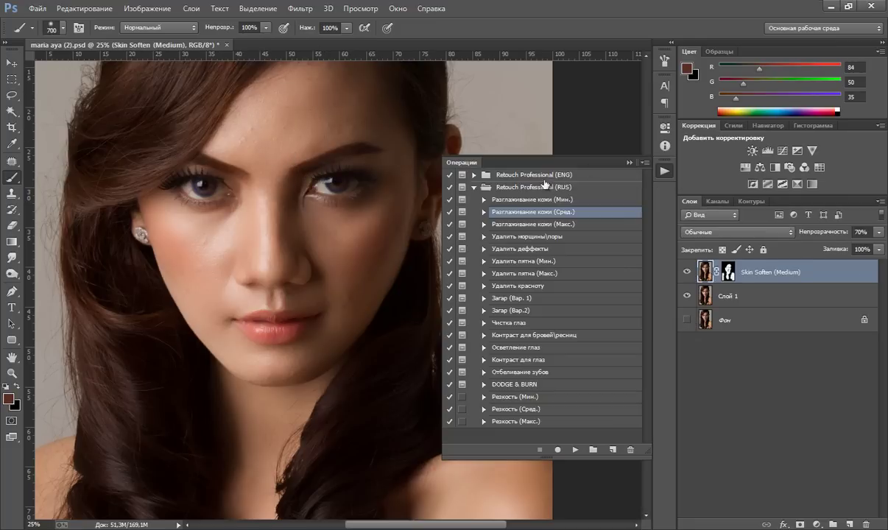
Step: Run the Удалить дефекты action and zoom into the face around the nose
click(513, 249)
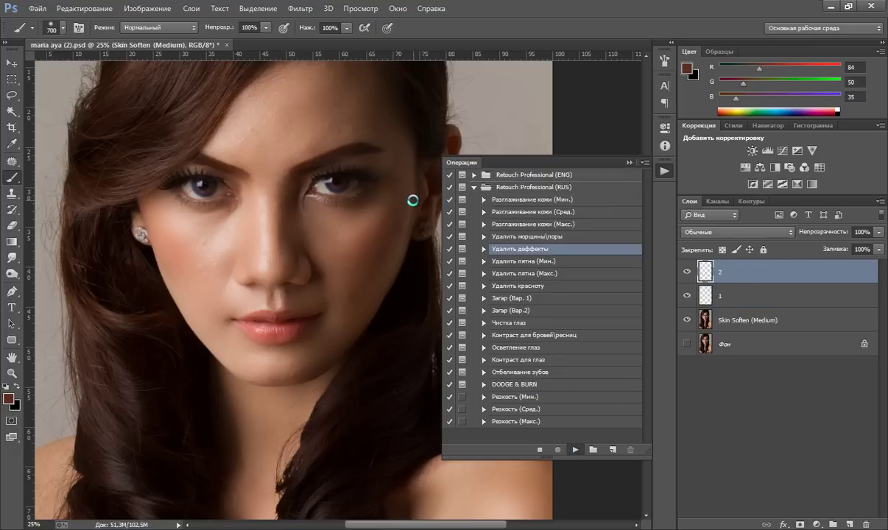
click(436, 211)
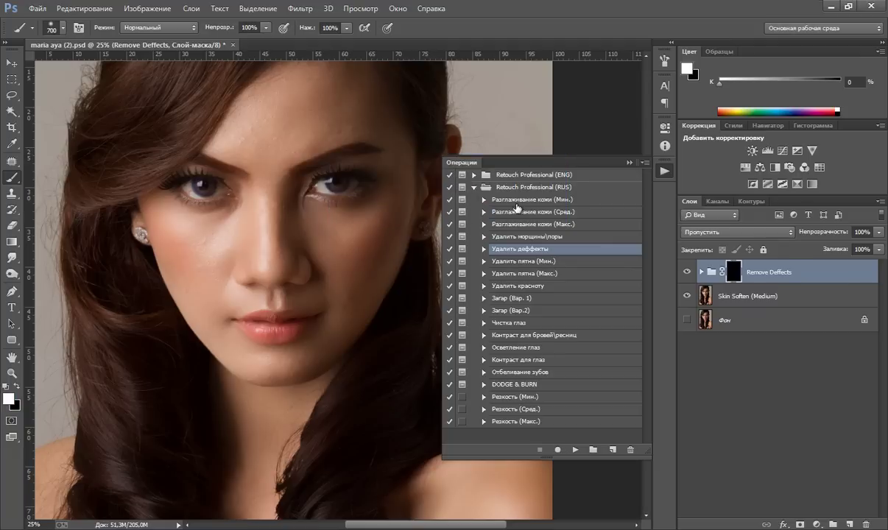
click(596, 156)
click(8, 375)
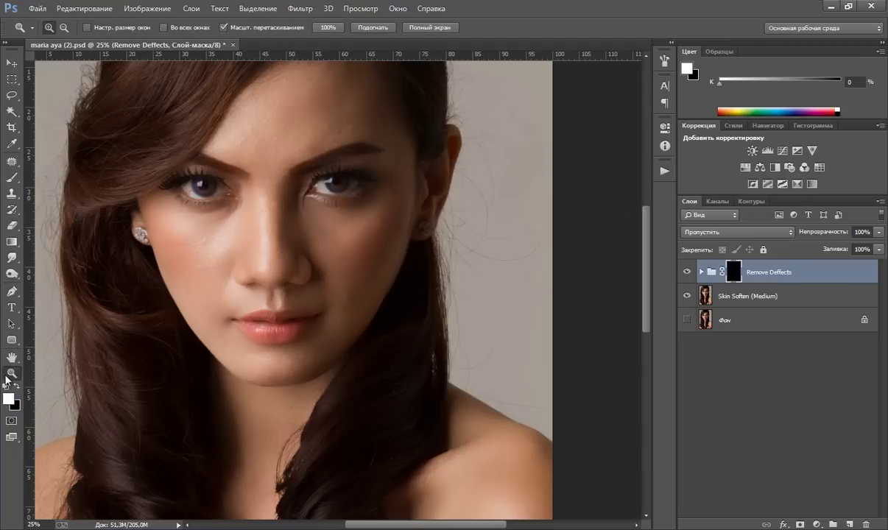
click(246, 229)
Step: With a 70 px brush, paint the Remove Deffects mask over forehead, cheeks and chin
click(12, 176)
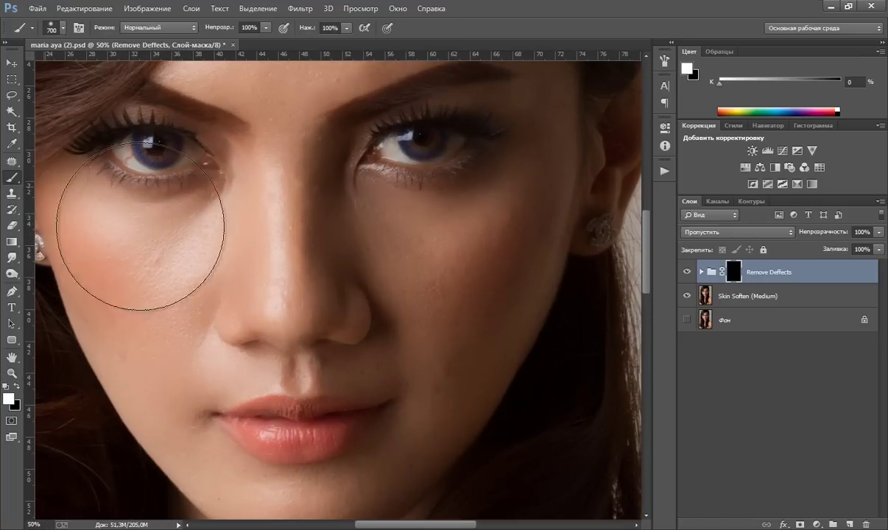
key(bracketleft)
key(bracketleft)
key(bracketleft)
key(bracketleft)
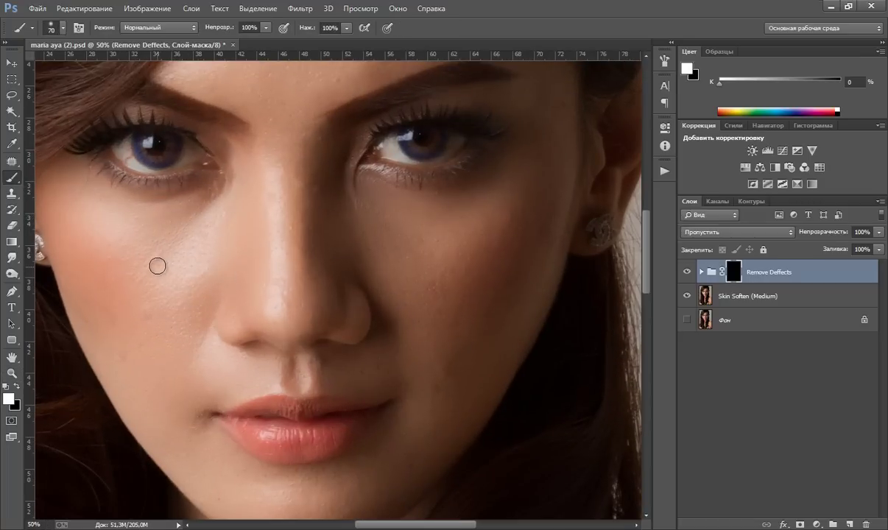
key(bracketleft)
drag(278, 182, 265, 270)
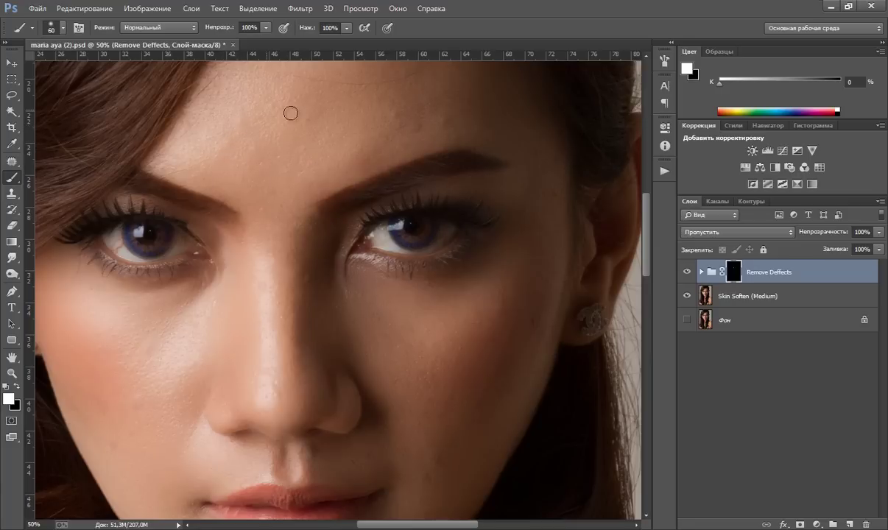
mouse_move(291, 113)
mouse_down()
mouse_move(428, 128)
mouse_move(400, 123)
mouse_move(447, 116)
mouse_up()
drag(316, 293, 234, 221)
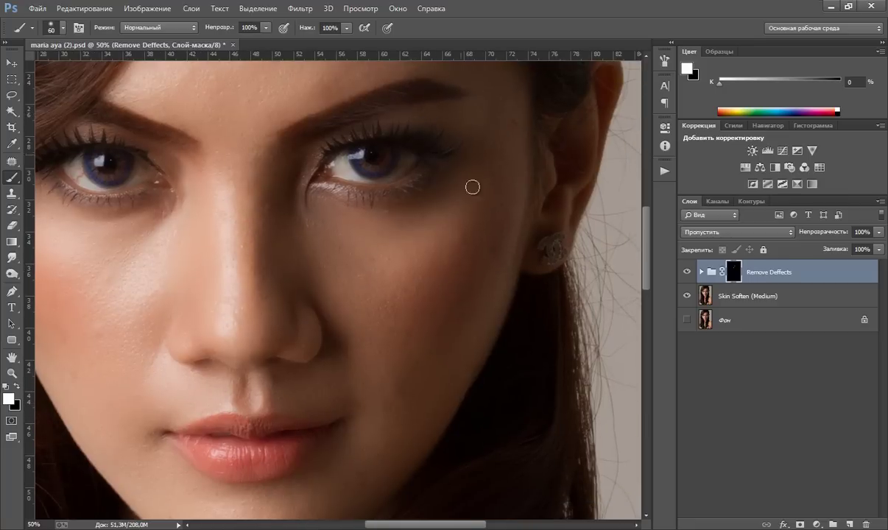
drag(443, 284, 452, 234)
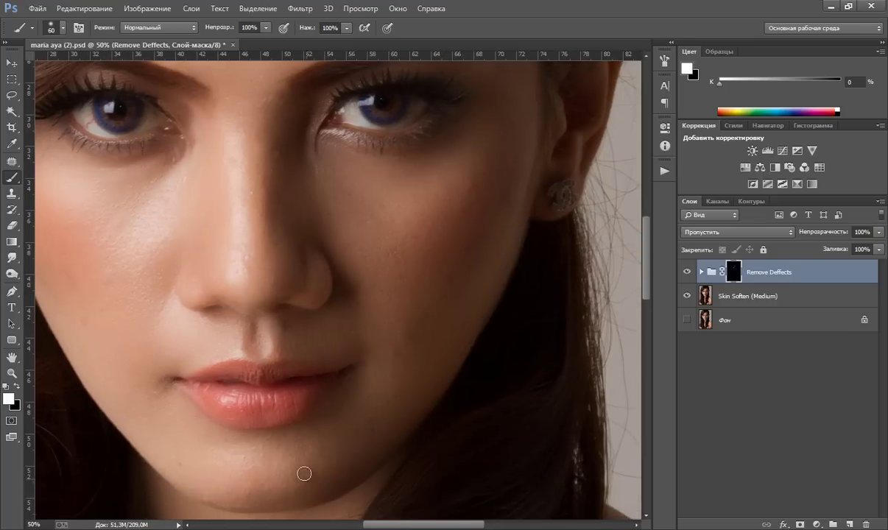
drag(164, 359, 222, 383)
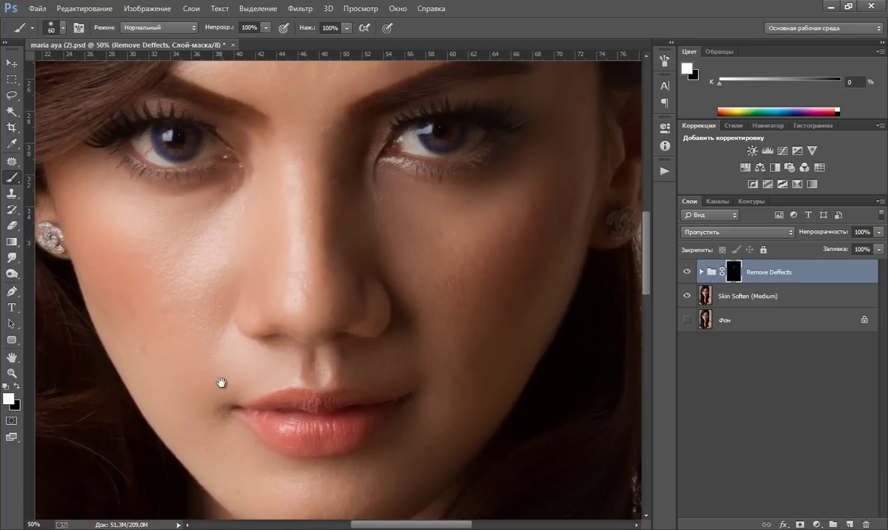
drag(292, 296, 273, 300)
mouse_move(352, 248)
mouse_down()
mouse_move(351, 237)
mouse_move(241, 237)
mouse_up()
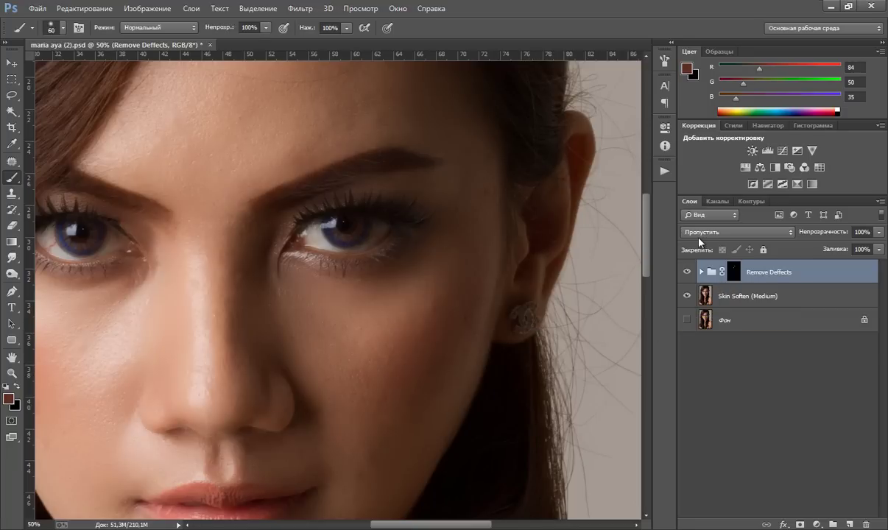
Step: Duplicate the Remove Deffects group and lower the copy's opacity
key(ctrl+j)
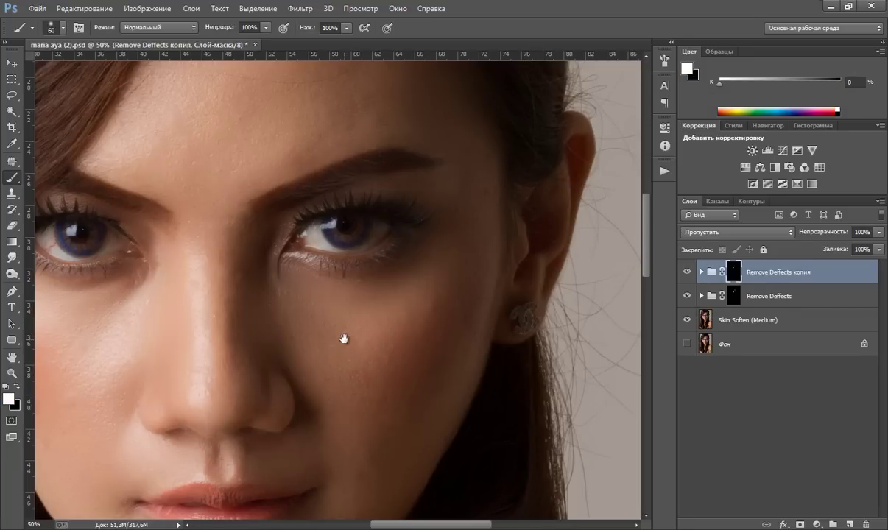
drag(342, 341, 360, 331)
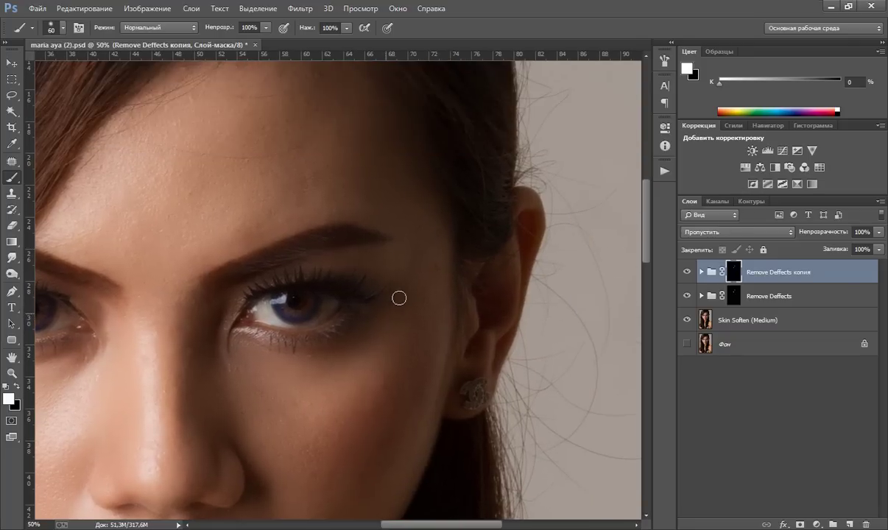
drag(465, 210, 399, 298)
click(879, 232)
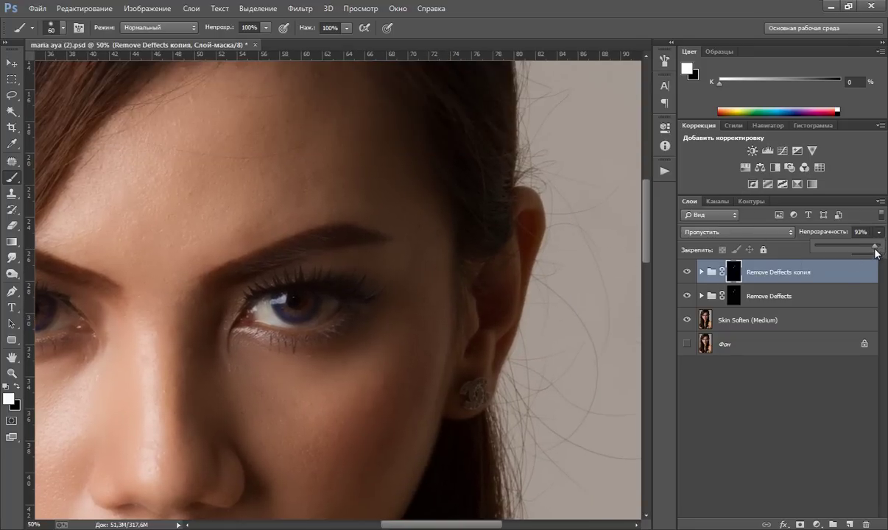
drag(876, 248, 861, 248)
Step: Fit the portrait on screen and stamp all visible layers into one merged layer
key(z)
right_click(273, 259)
click(321, 270)
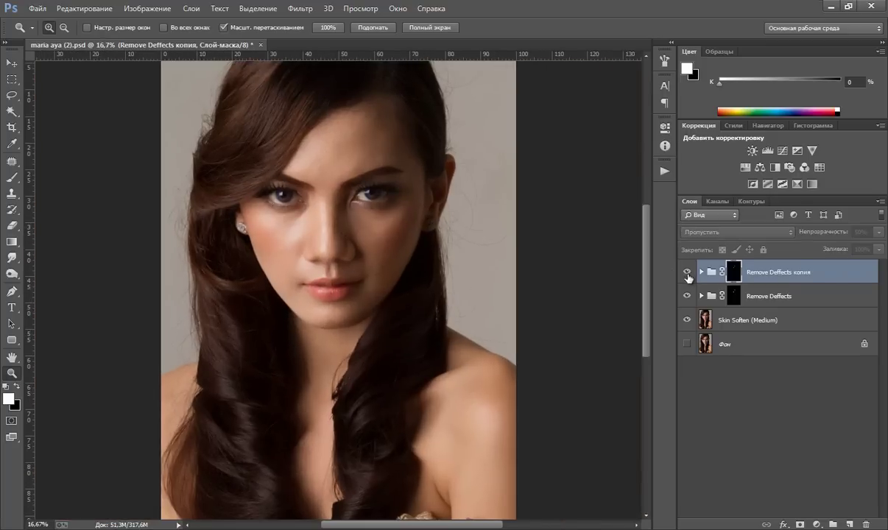
key(shift+ctrl+e)
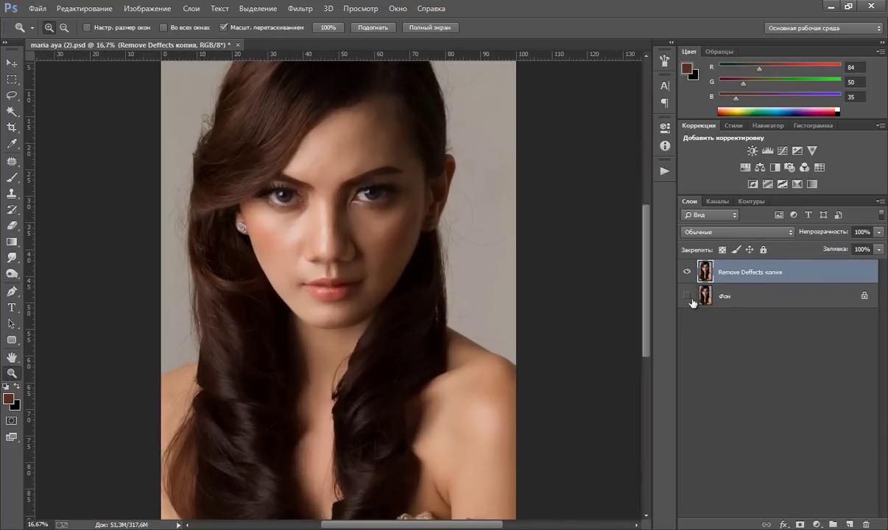
Step: Run the Удалить пятна (Макс.) action from the Retouch Professional (RUS) set
click(665, 171)
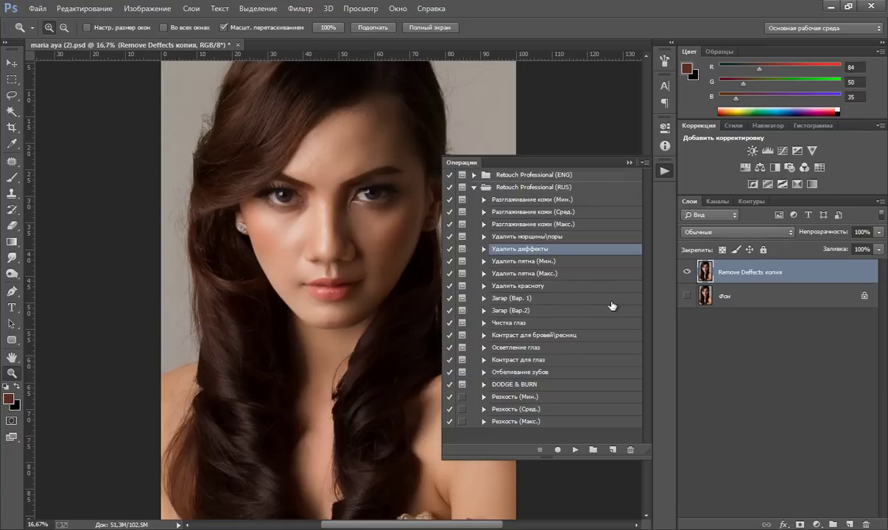
click(524, 273)
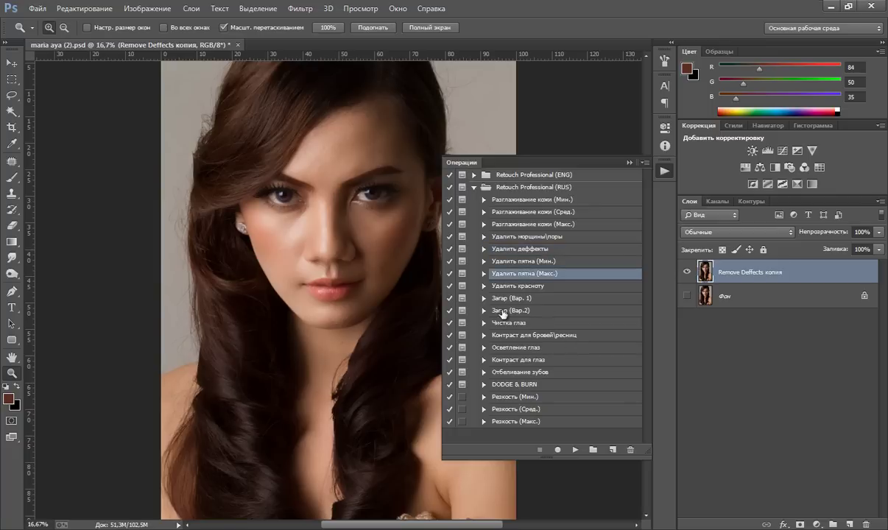
click(571, 448)
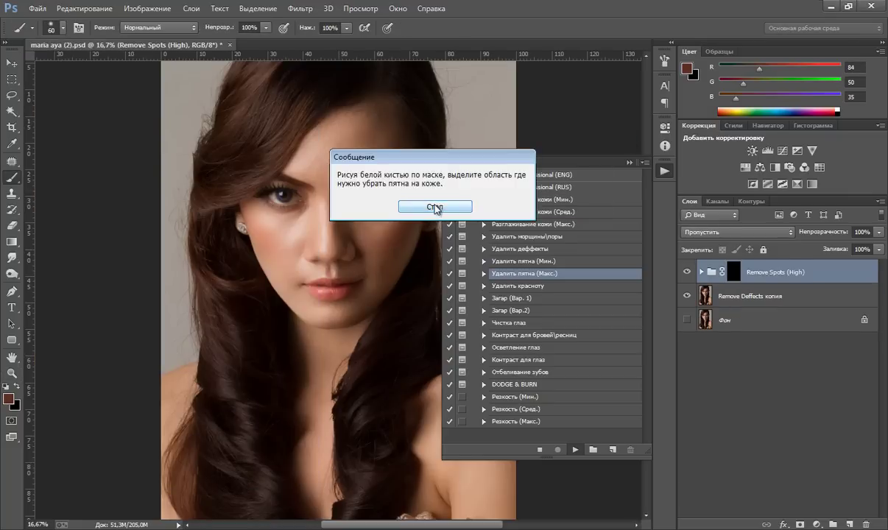
Step: Target the Remove Spots (High) mask and paint spot removal across the forehead
click(435, 207)
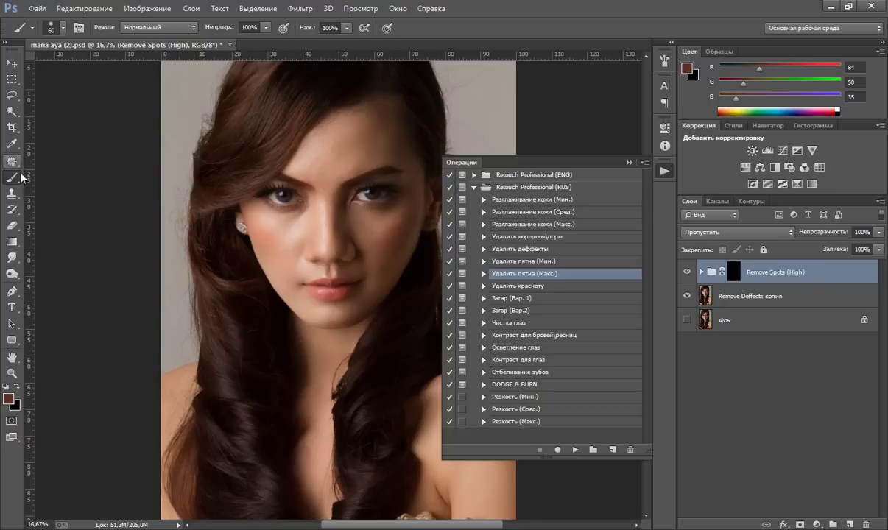
key(bracketright)
key(bracketright)
key(bracketright)
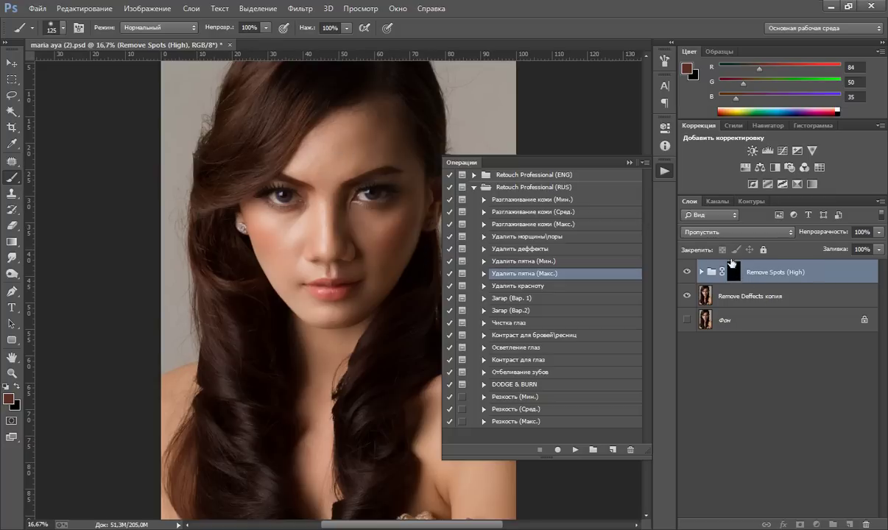
click(732, 267)
key(bracketright)
key(bracketright)
key(bracketright)
key(bracketright)
key(bracketright)
key(bracketright)
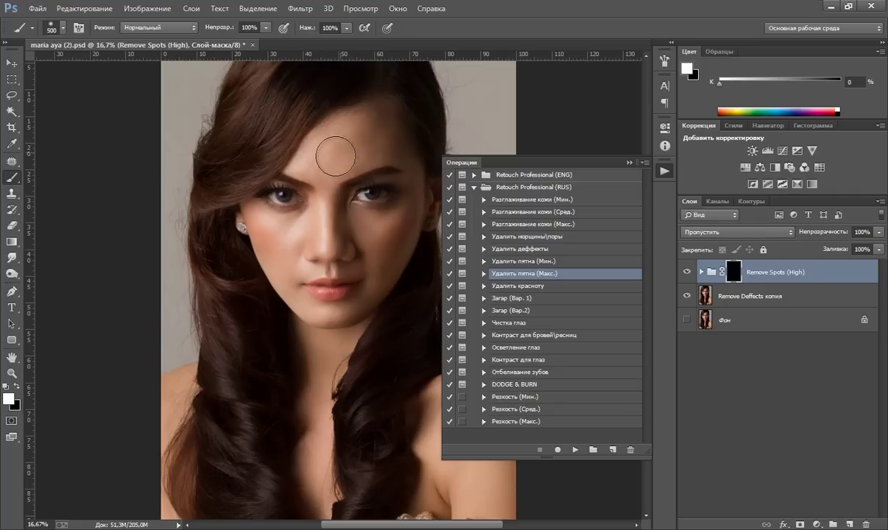
key(bracketleft)
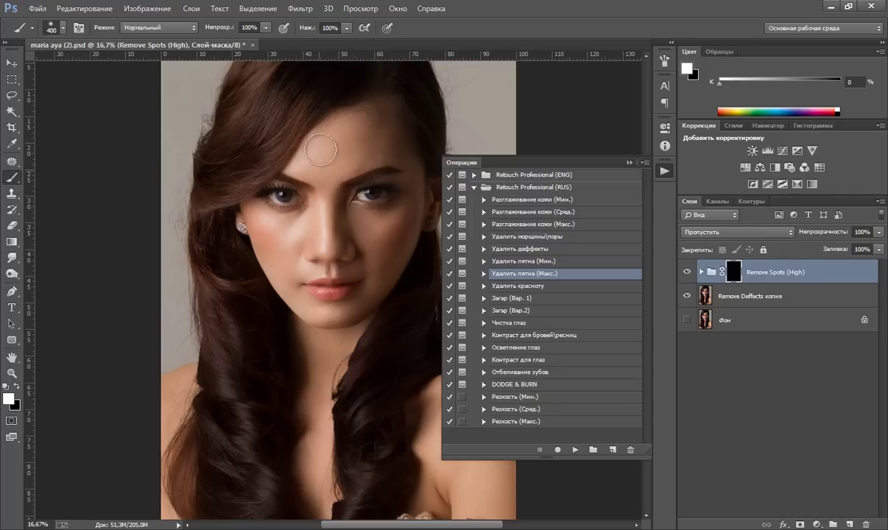
drag(321, 150, 390, 154)
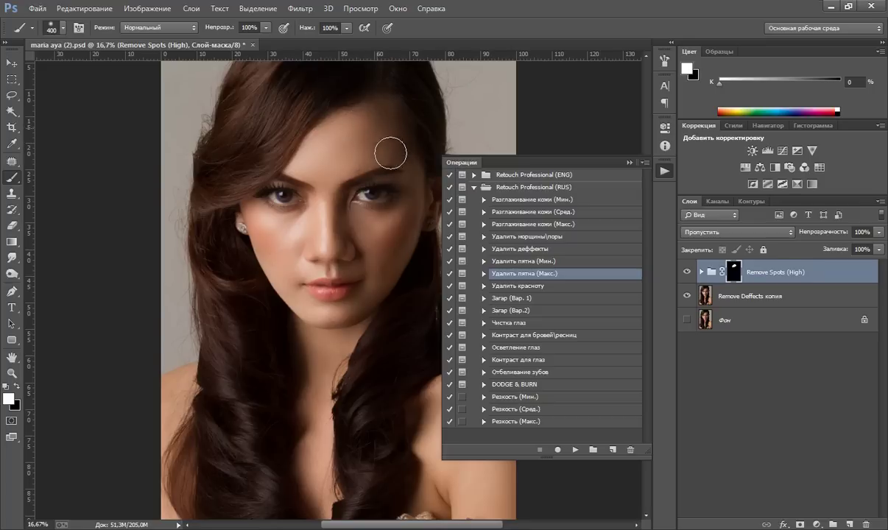
Step: Compare with the group hidden, zoom into the face, and paint spot removal on the cheek
click(688, 273)
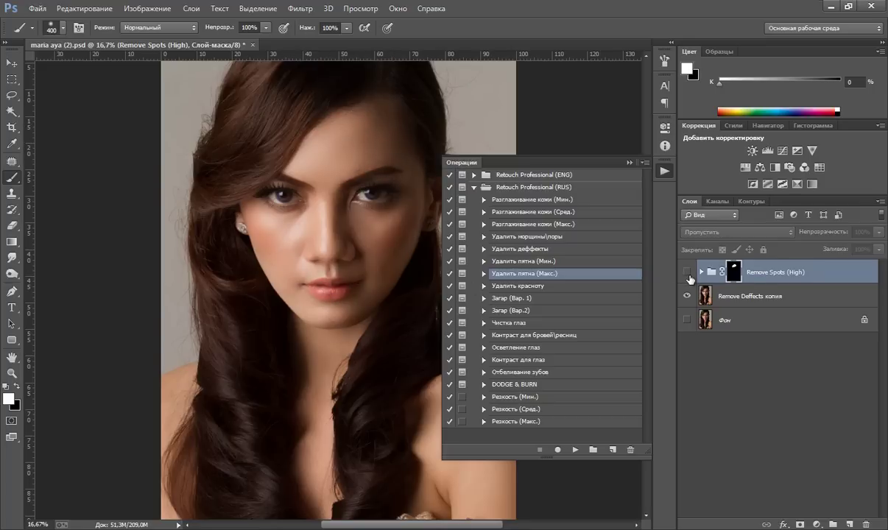
click(17, 371)
click(303, 215)
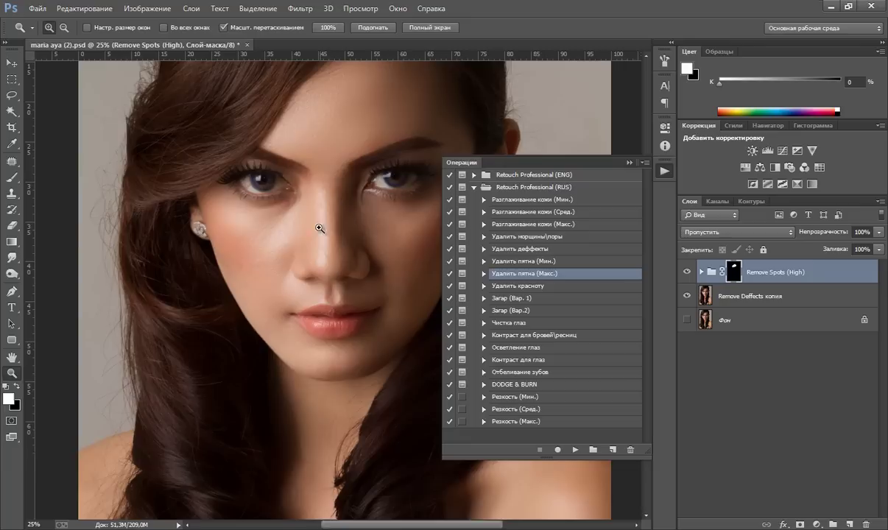
click(12, 178)
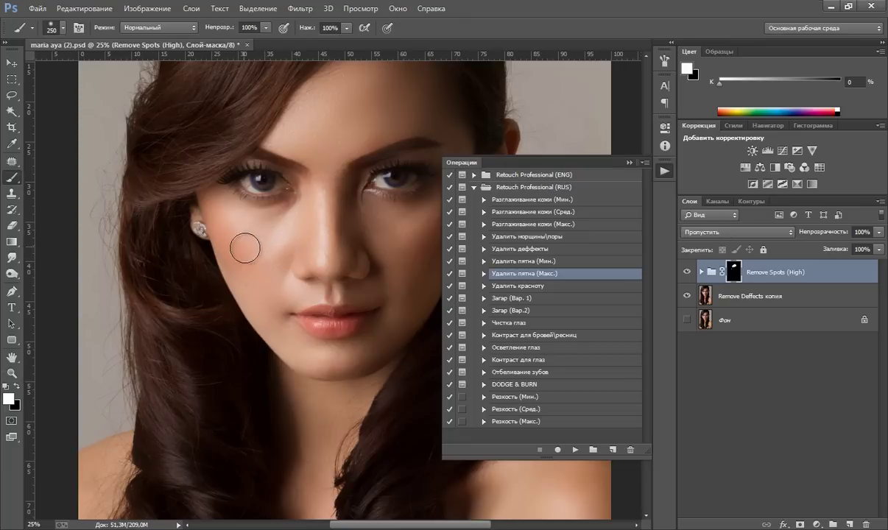
drag(336, 245, 294, 285)
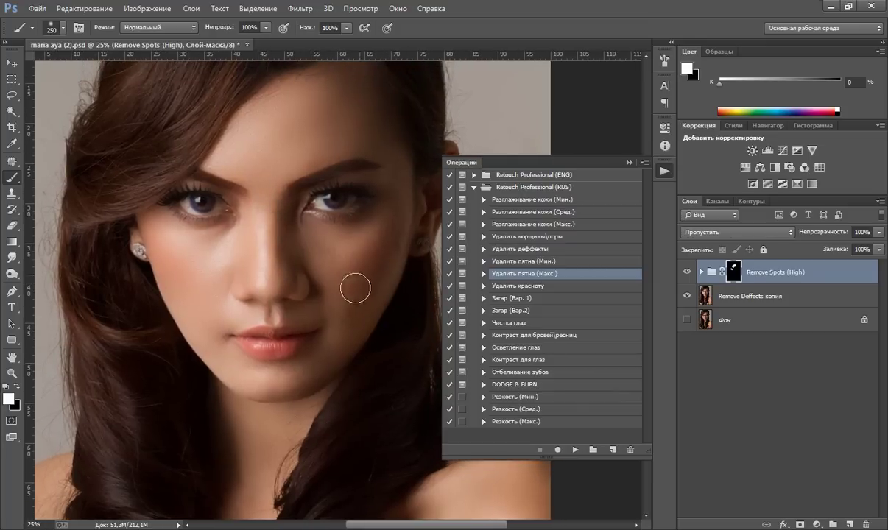
key(bracketright)
drag(355, 289, 379, 239)
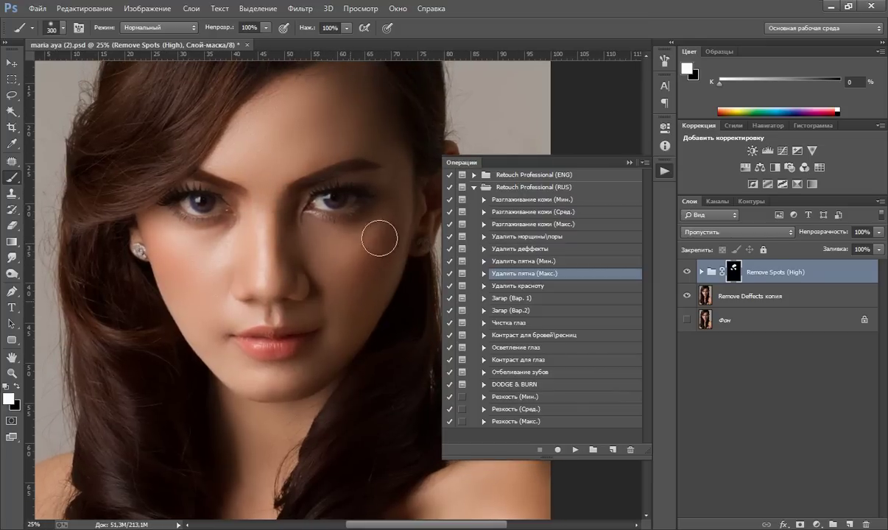
Step: Resize the brush around nose, eye and chin, then paint spot removal onto the shoulder
key(bracketleft)
key(bracketleft)
key(bracketleft)
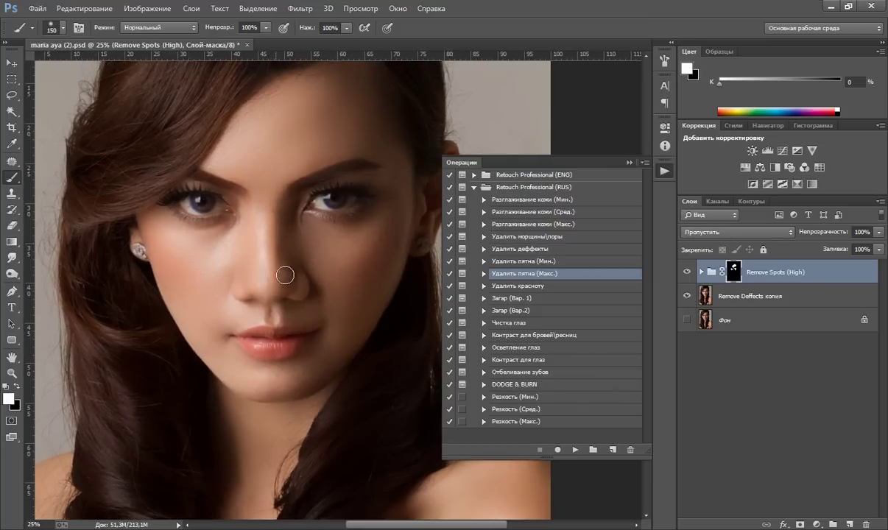
key(bracketleft)
key(bracketleft)
key(bracketright)
key(bracketright)
key(bracketleft)
key(bracketleft)
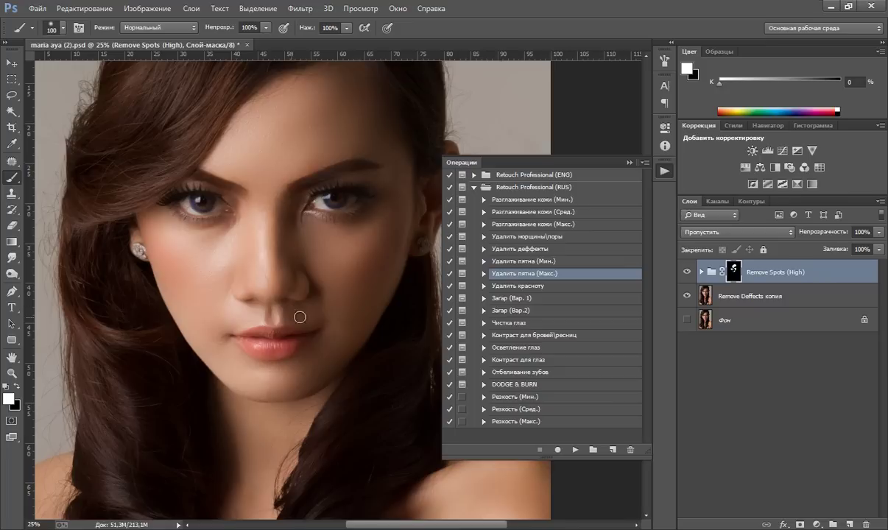
mouse_move(258, 302)
mouse_down()
mouse_move(256, 361)
mouse_move(250, 310)
mouse_up()
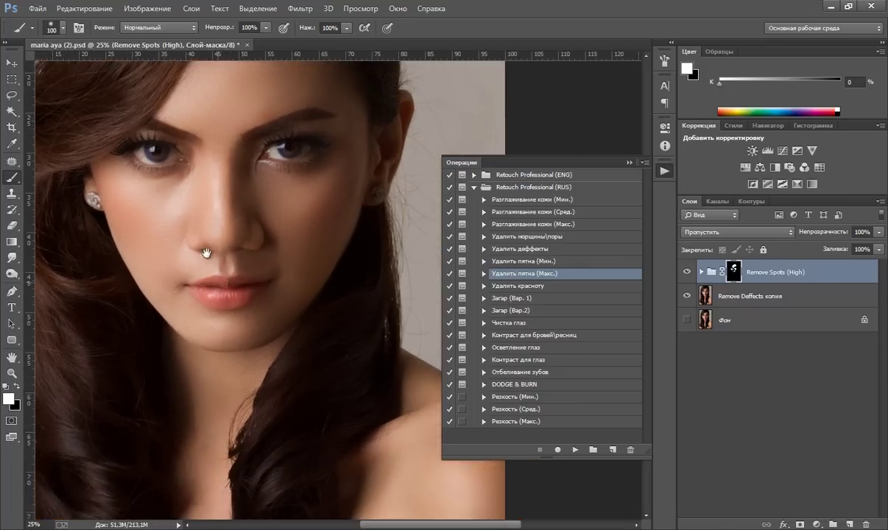
drag(220, 277, 218, 295)
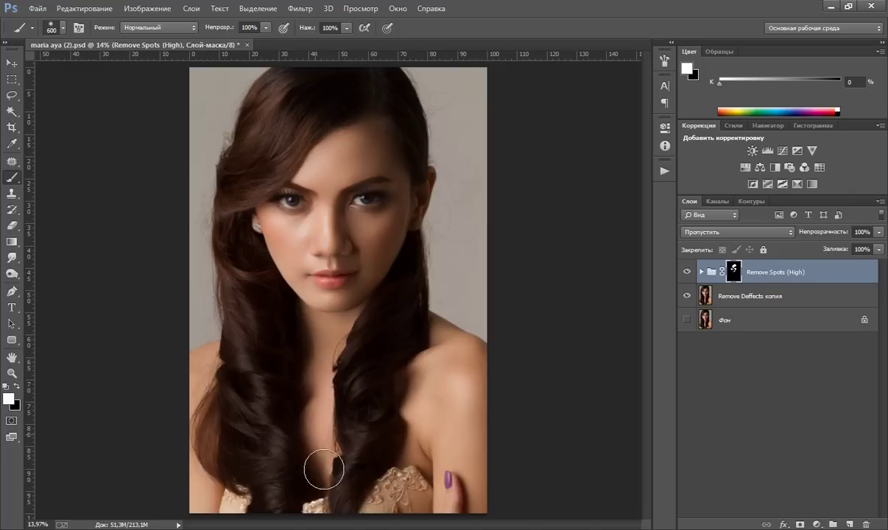
mouse_move(347, 486)
mouse_down()
mouse_move(499, 349)
mouse_move(421, 409)
mouse_move(468, 372)
mouse_move(428, 452)
mouse_move(184, 392)
mouse_up()
Step: Stamp the spot-removal work into one layer and run the Чистка глаз eye-cleaning action
key(ctrl+shift+e)
click(665, 172)
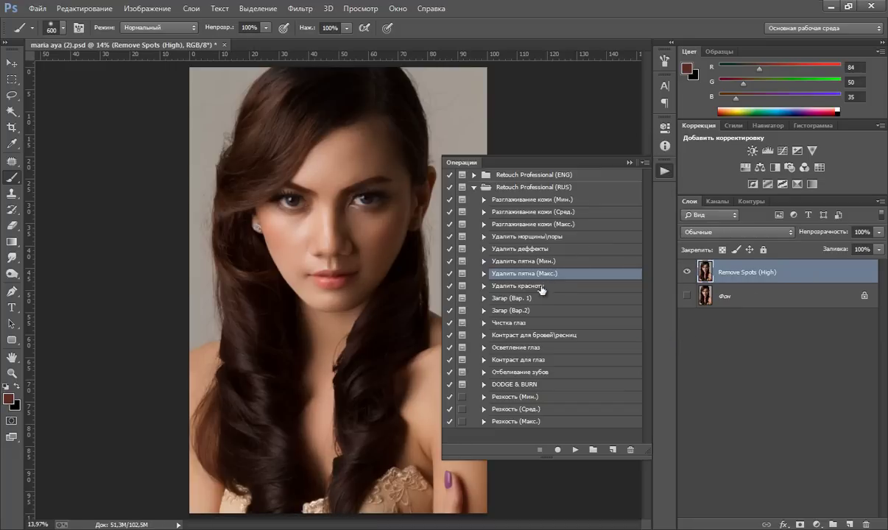
click(506, 324)
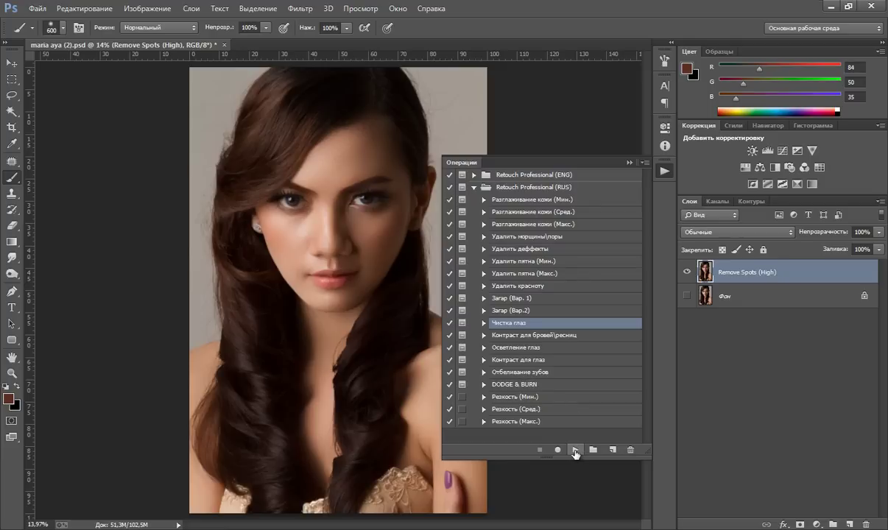
click(576, 450)
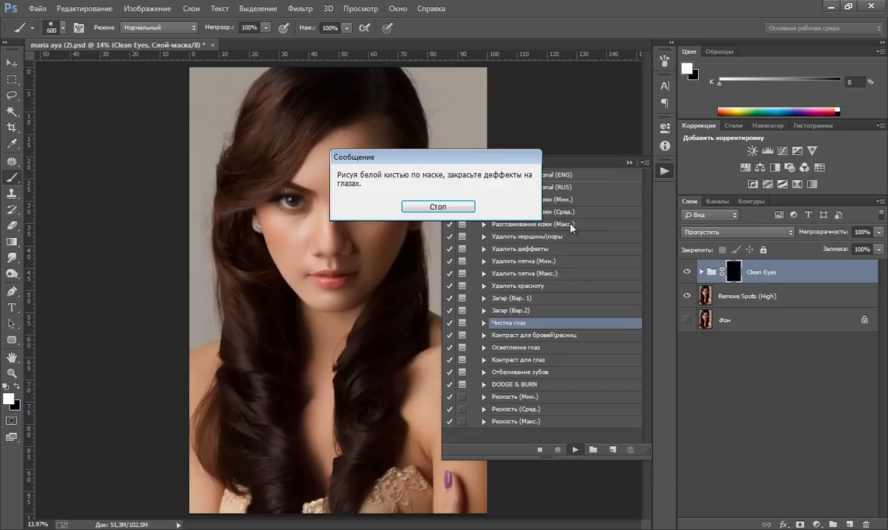
Step: Zoom to the eyes, paint the Clean Eyes mask with a 40 px brush, and duplicate the group
click(430, 204)
click(630, 162)
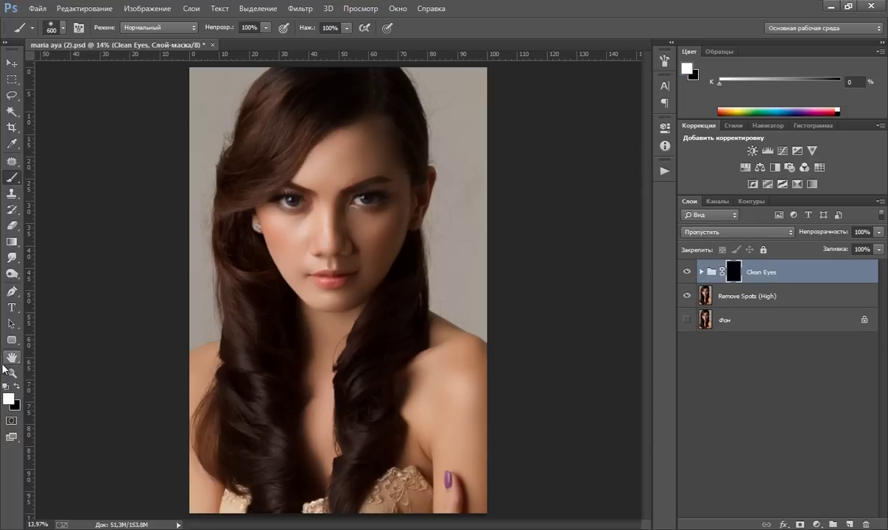
key(z)
click(285, 207)
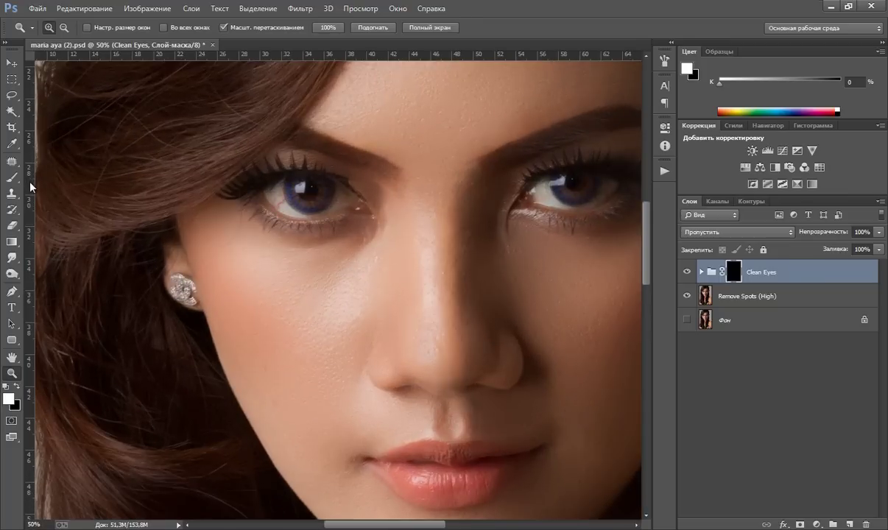
key(b)
key(bracketleft)
key(bracketleft)
key(bracketleft)
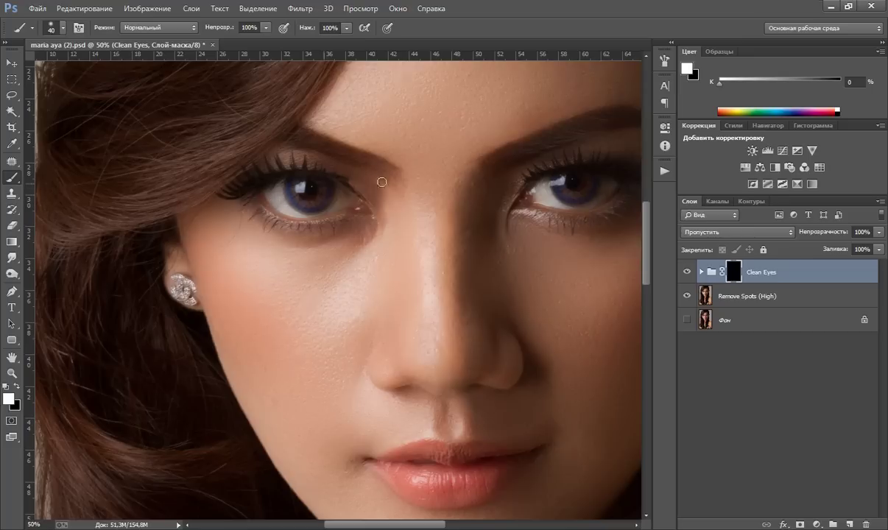
drag(515, 181, 475, 212)
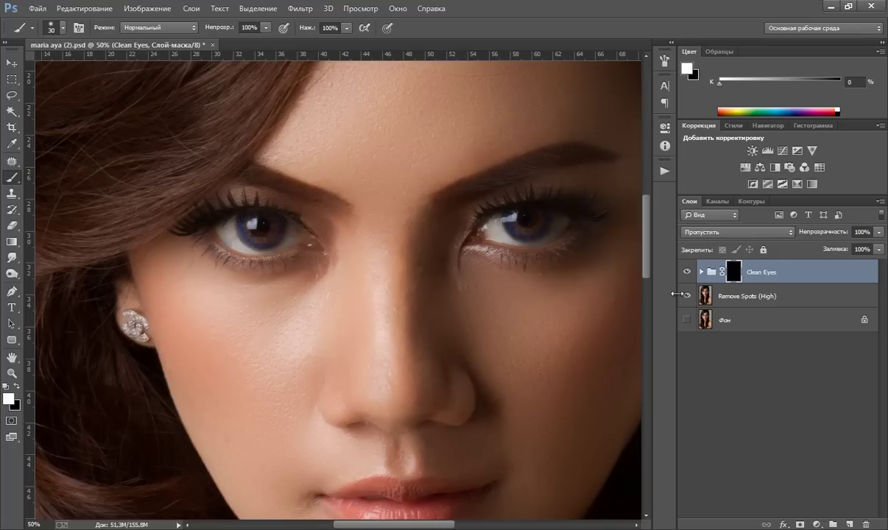
key(ctrl+j)
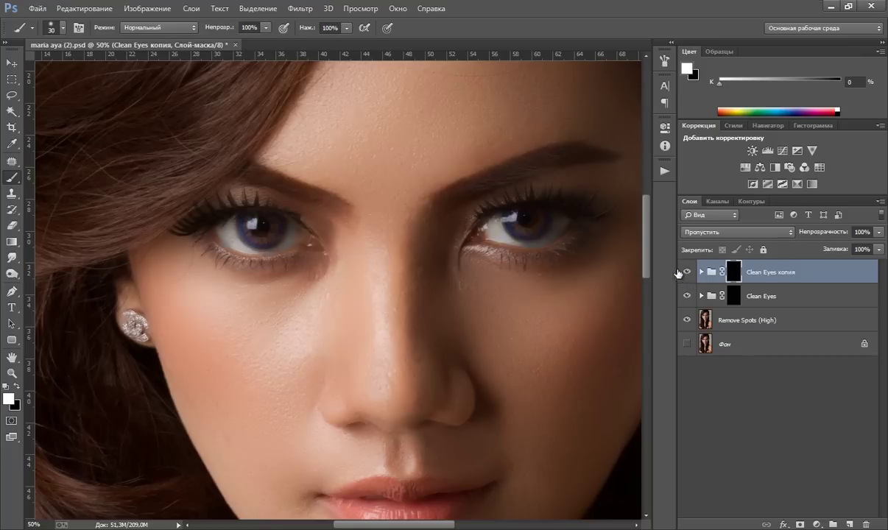
Step: Merge the retouch layers and run the Контраст для бровей\ресниц action
key(x)
key(ctrl+shift+e)
alt+click(618, 302)
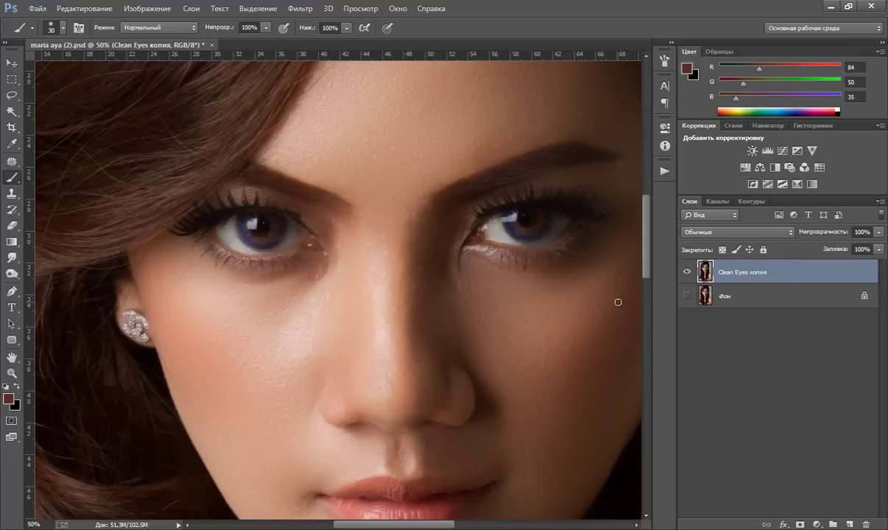
click(665, 170)
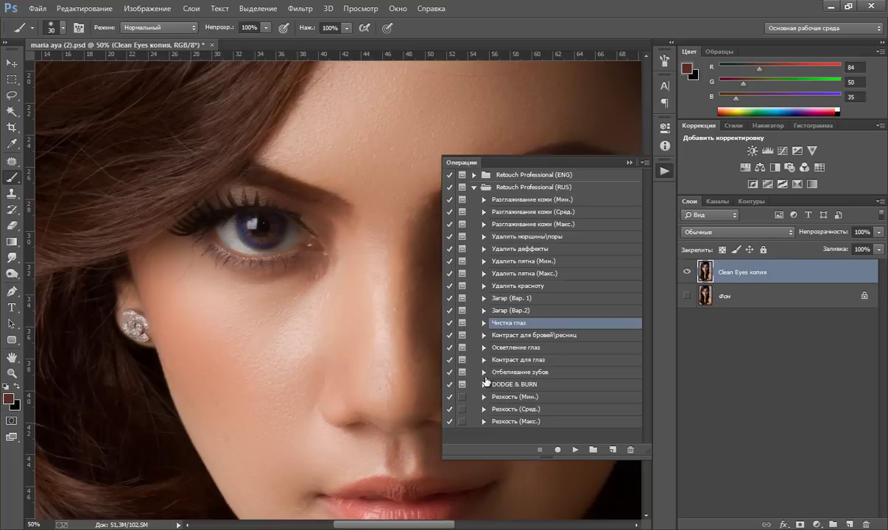
click(525, 337)
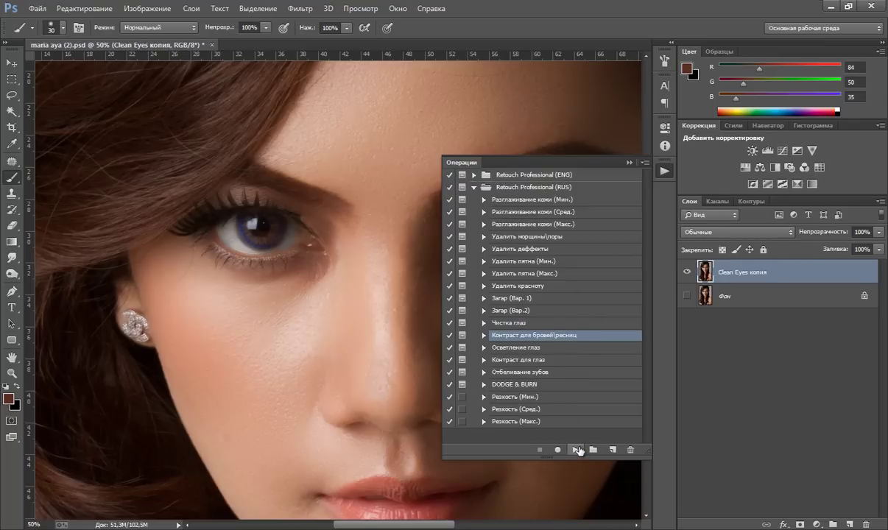
click(577, 451)
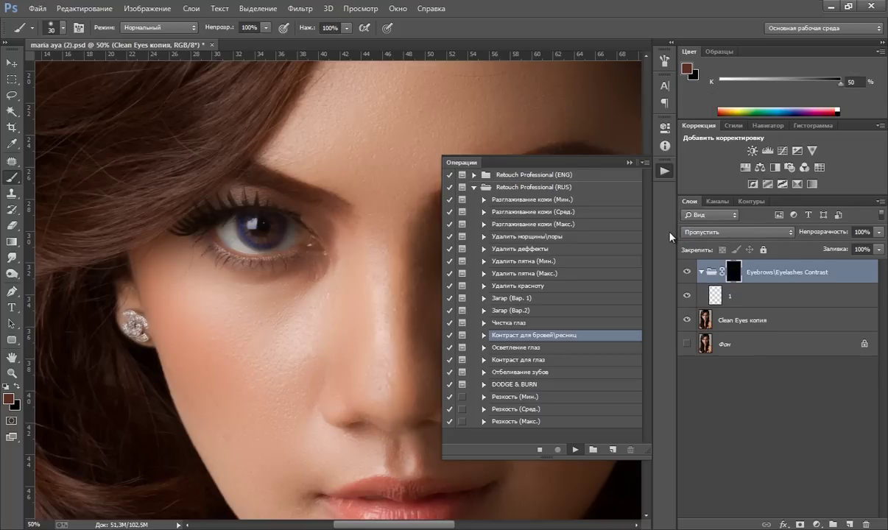
click(454, 211)
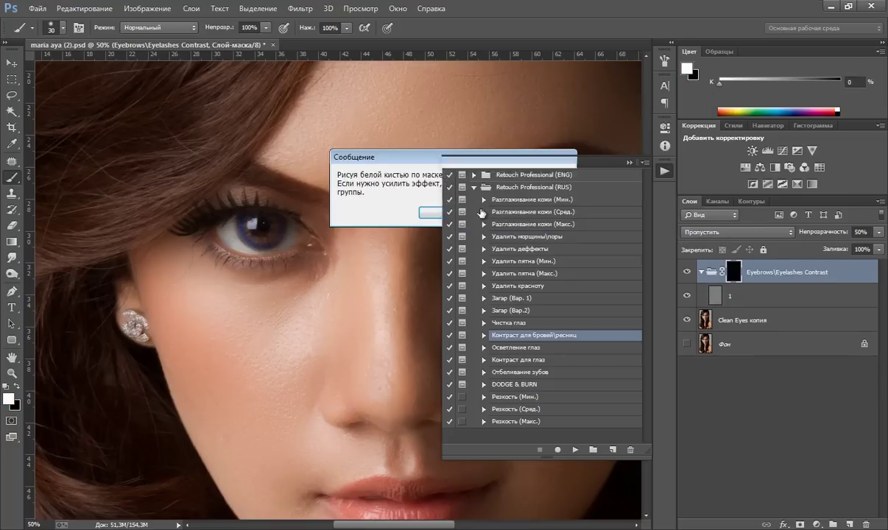
click(628, 161)
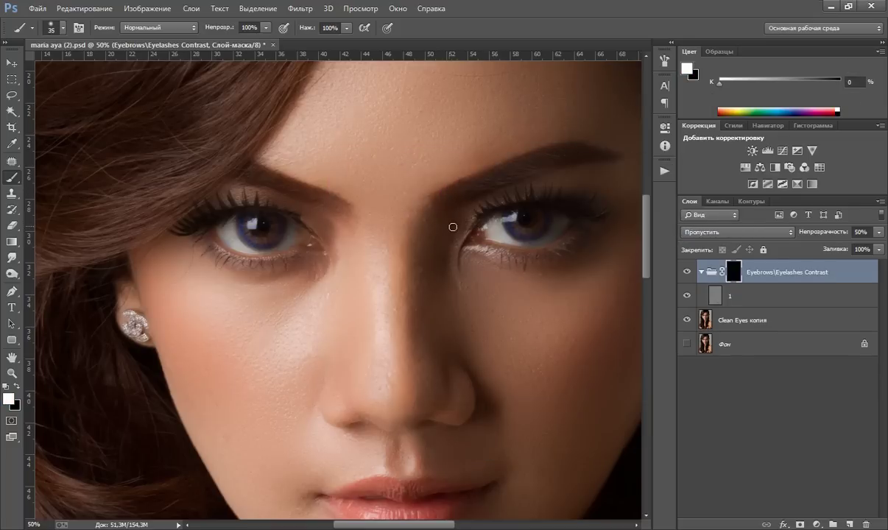
Step: Paint the contrast over brows and lashes and set the group opacity to 70%
key(bracketright)
key(bracketright)
key(bracketright)
click(877, 232)
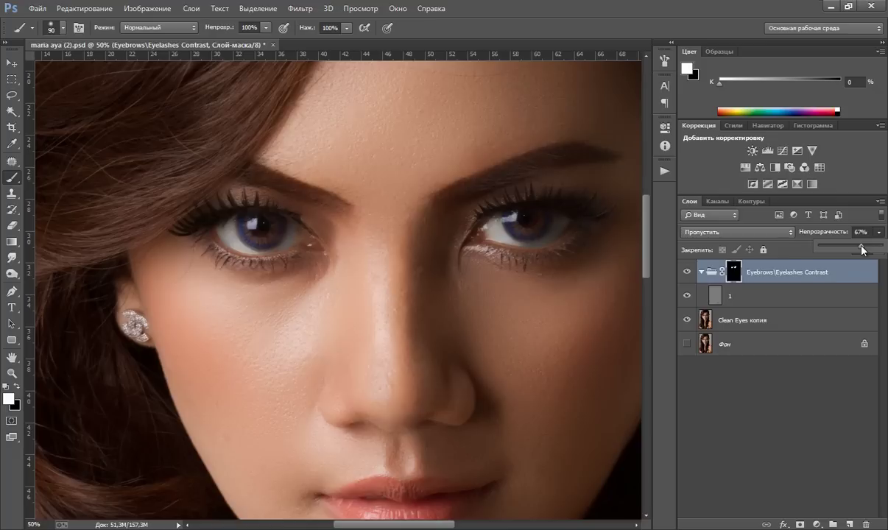
drag(859, 250, 865, 252)
click(691, 274)
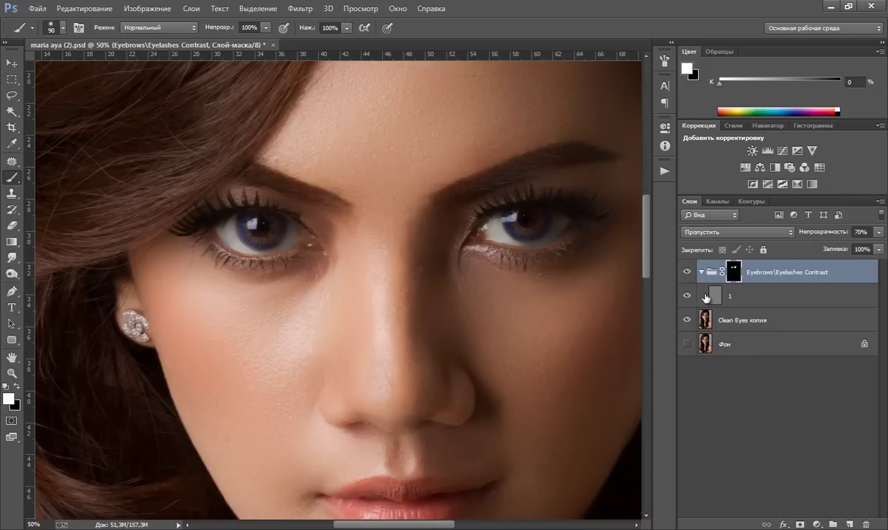
click(701, 272)
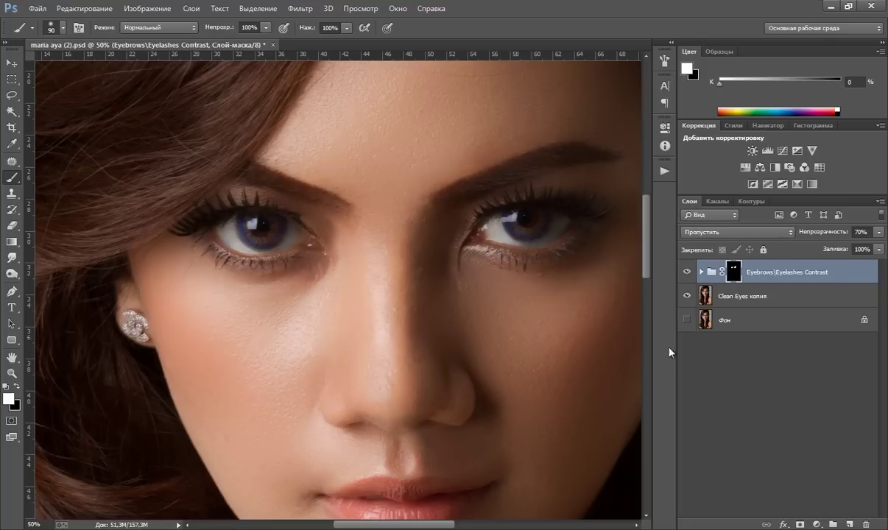
Step: Fit the portrait on screen, merge it, and select the Осветление глаз action
click(11, 373)
right_click(479, 294)
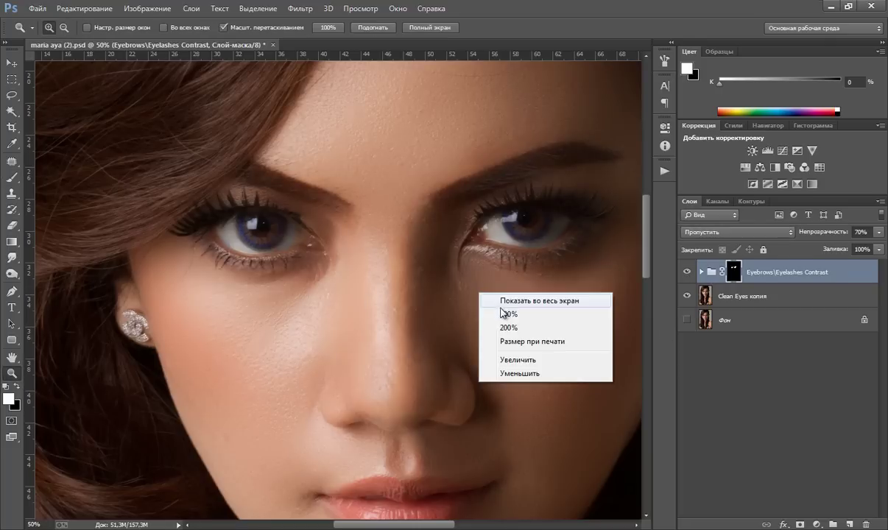
click(506, 301)
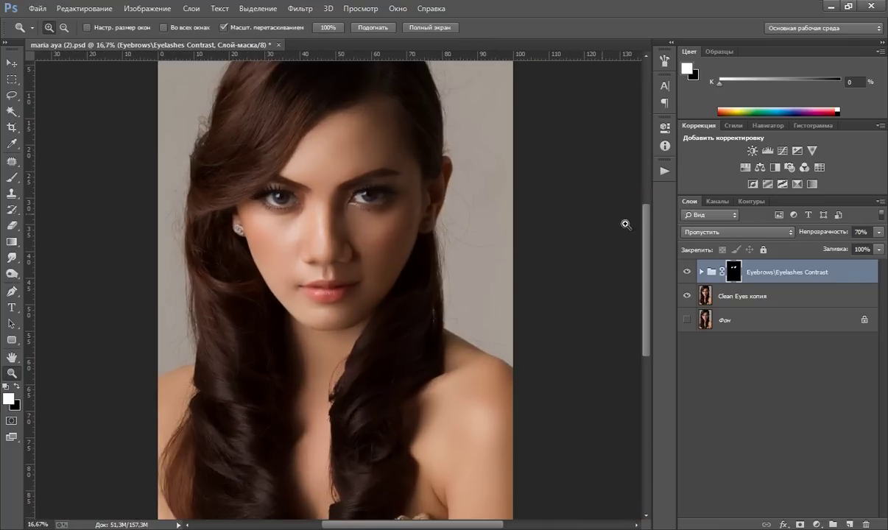
click(663, 170)
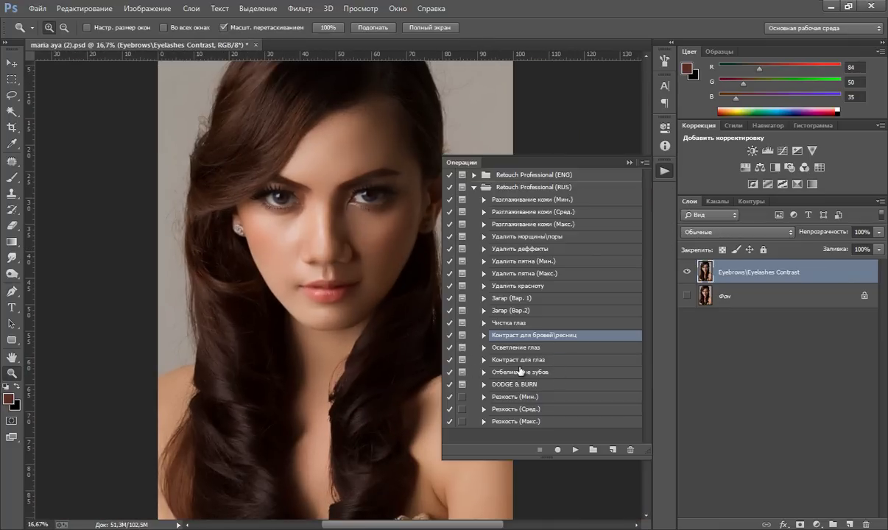
click(512, 347)
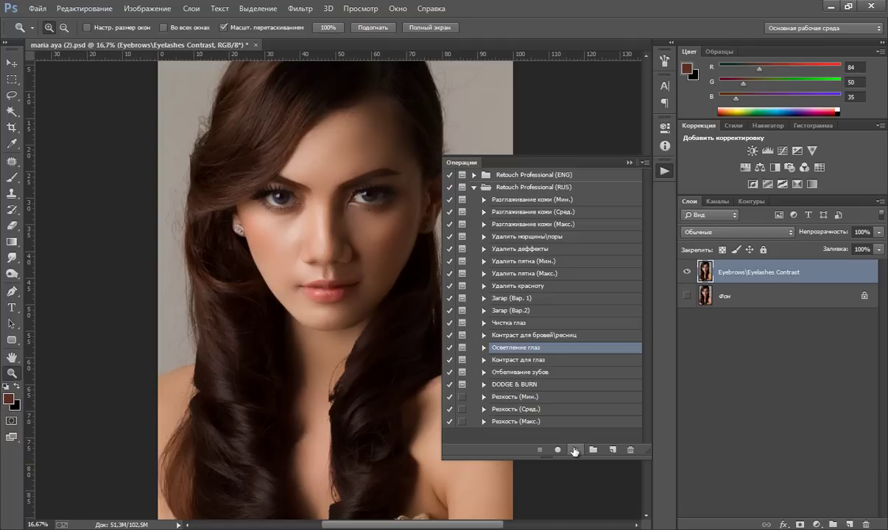
Step: Run the eye-brightening action and paint highlights over both irises
click(575, 449)
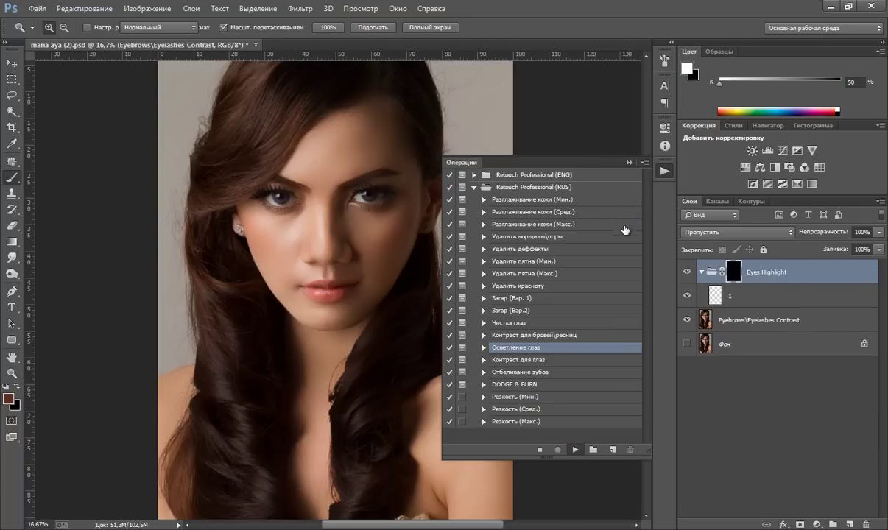
click(455, 215)
click(630, 161)
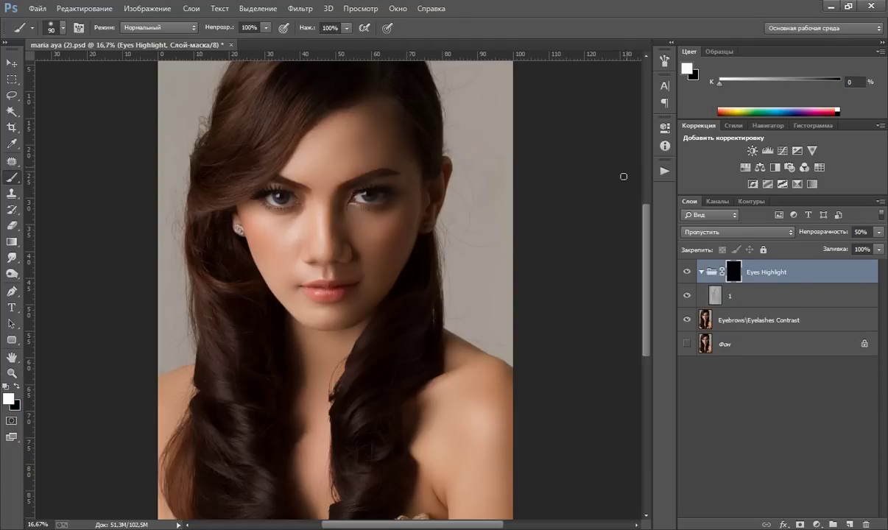
click(11, 373)
click(267, 189)
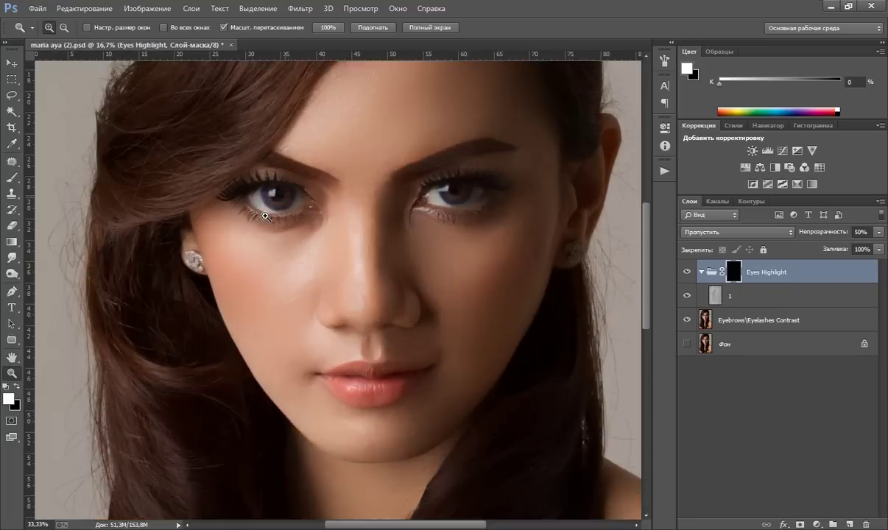
click(11, 177)
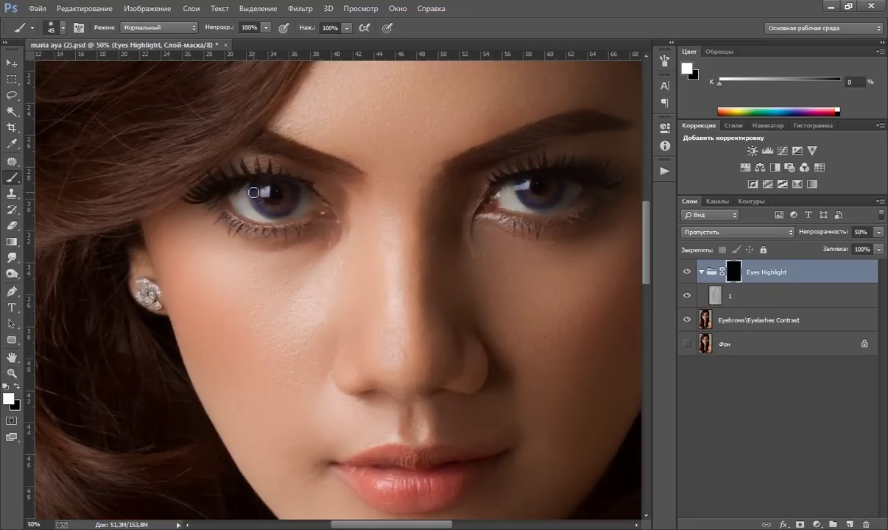
drag(254, 193, 291, 204)
drag(527, 190, 557, 184)
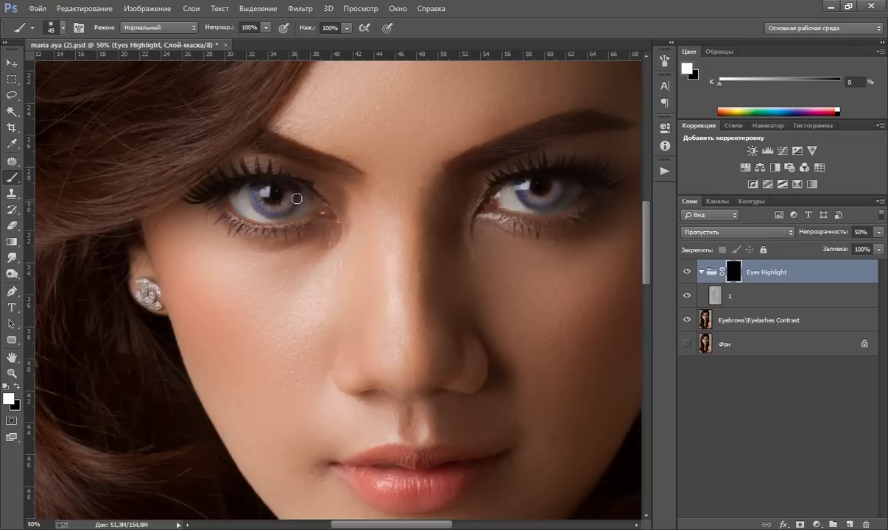
Step: Lower the Eyes Highlight group to 25% opacity and merge it into one layer
click(12, 373)
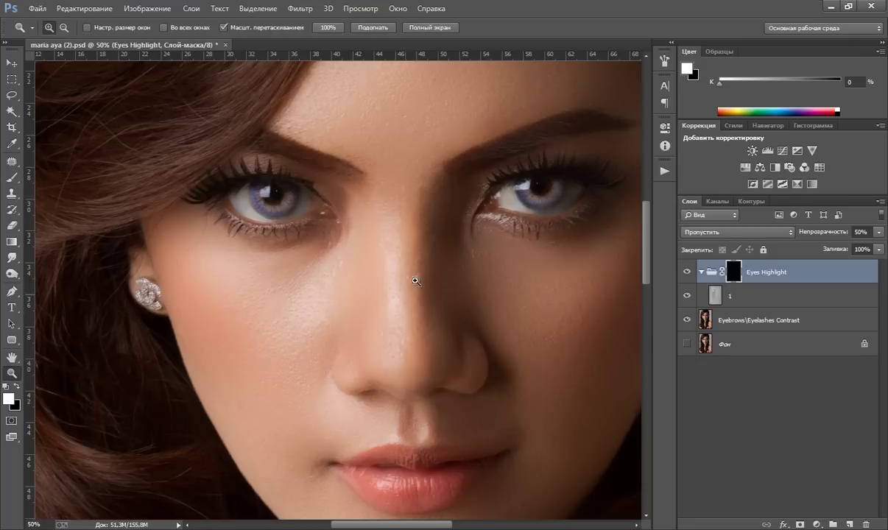
right_click(400, 294)
click(443, 303)
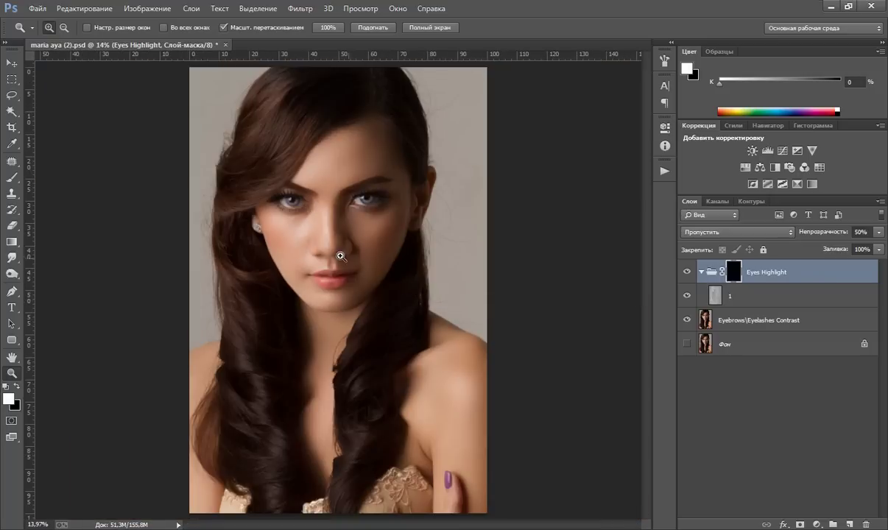
click(875, 235)
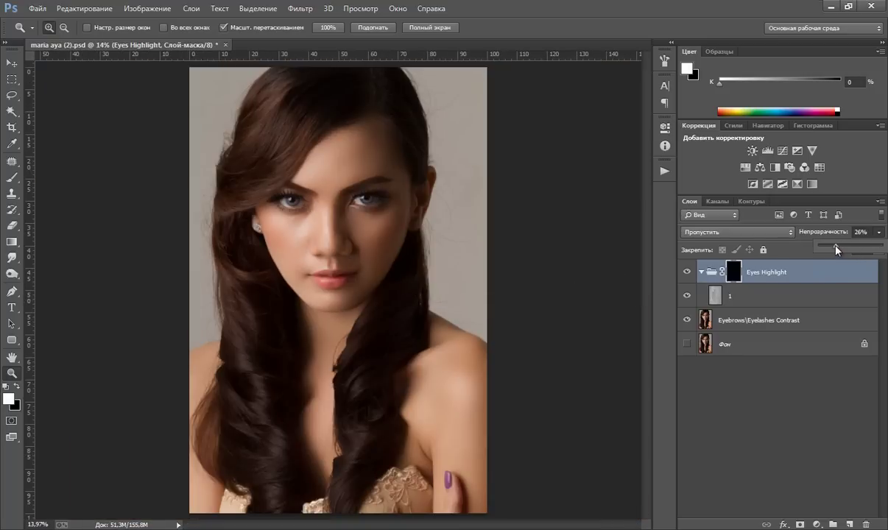
drag(837, 250, 837, 251)
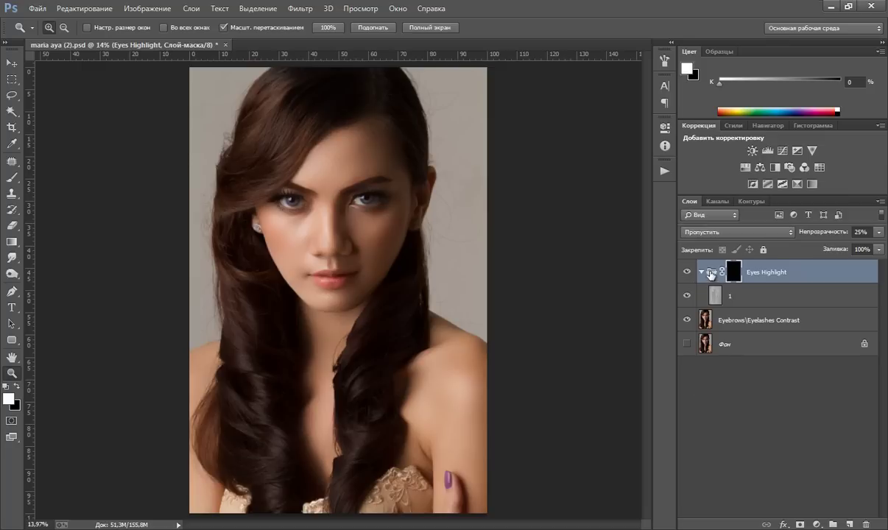
click(701, 271)
key(ctrl+shift+e)
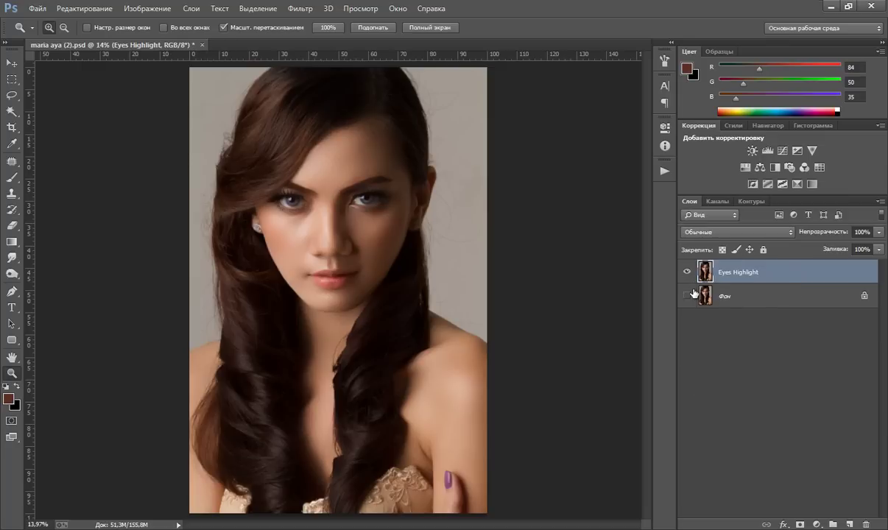
click(662, 173)
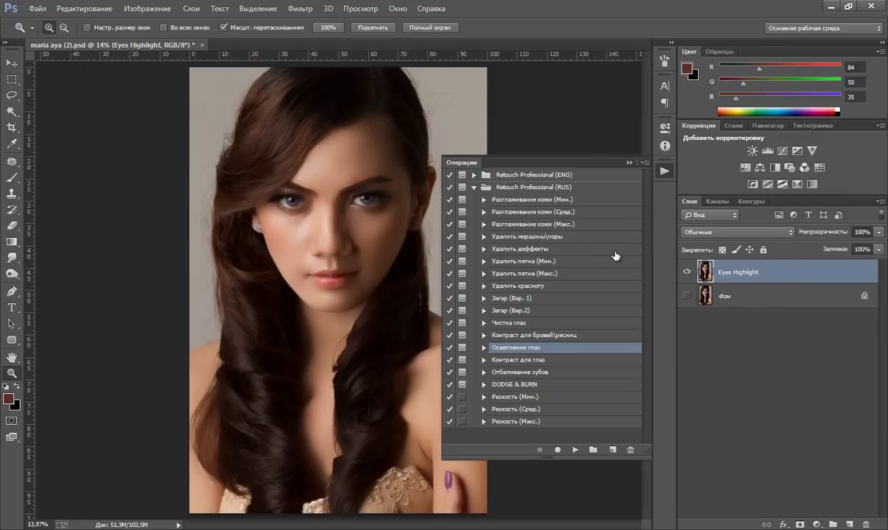
Step: Run DODGE & BURN, raising the Levels contrast and accepting the Gaussian Blur radius
click(503, 386)
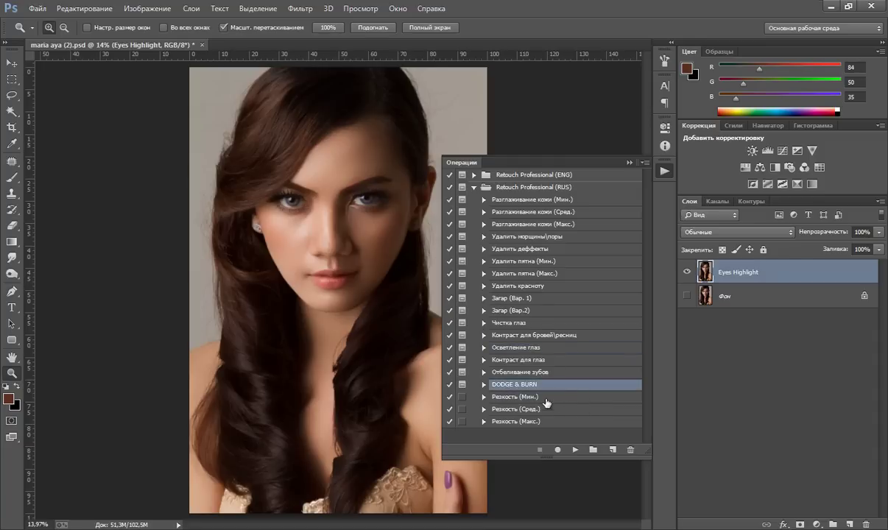
click(575, 450)
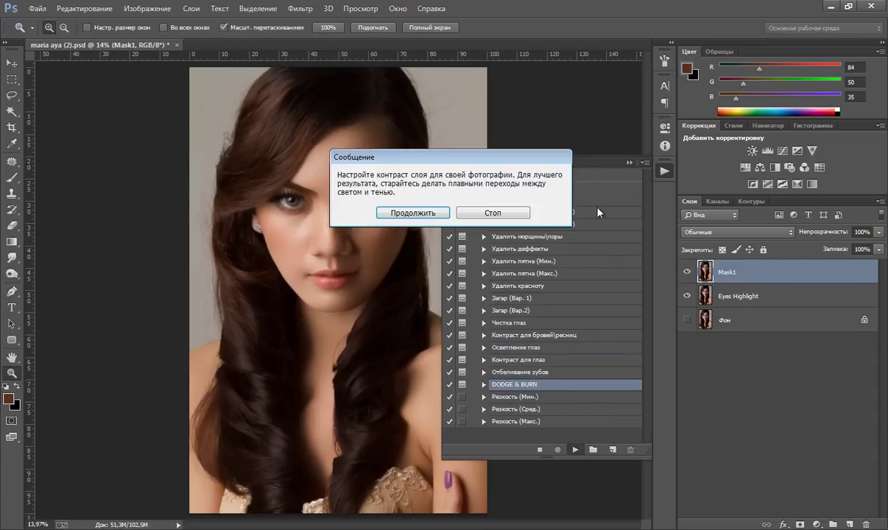
click(433, 213)
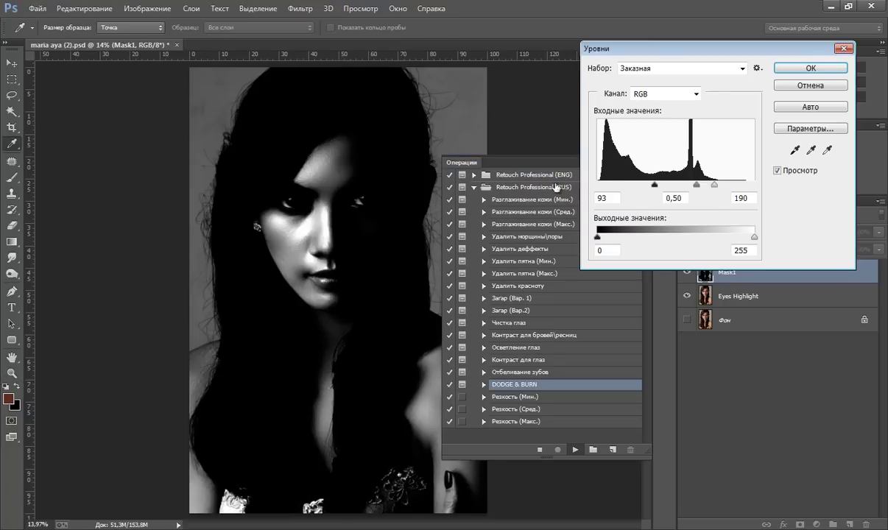
mouse_move(699, 190)
mouse_down()
mouse_move(726, 187)
mouse_move(697, 190)
mouse_up()
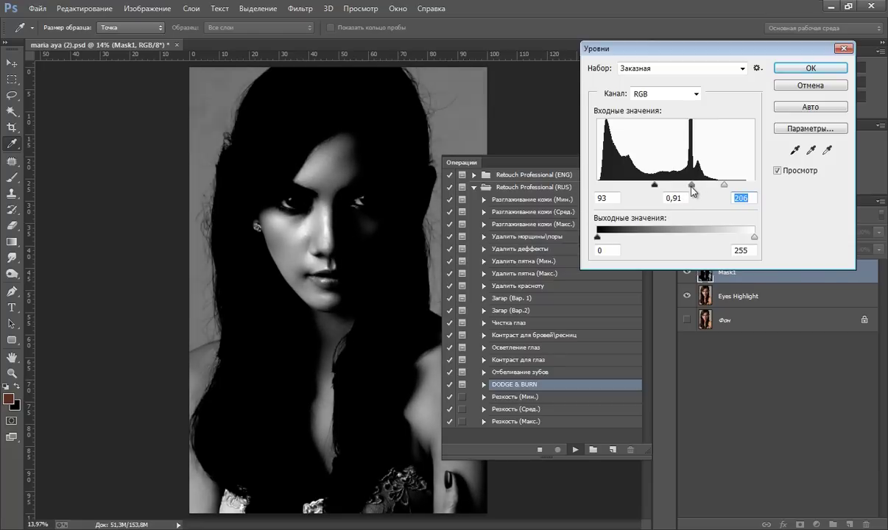
click(801, 68)
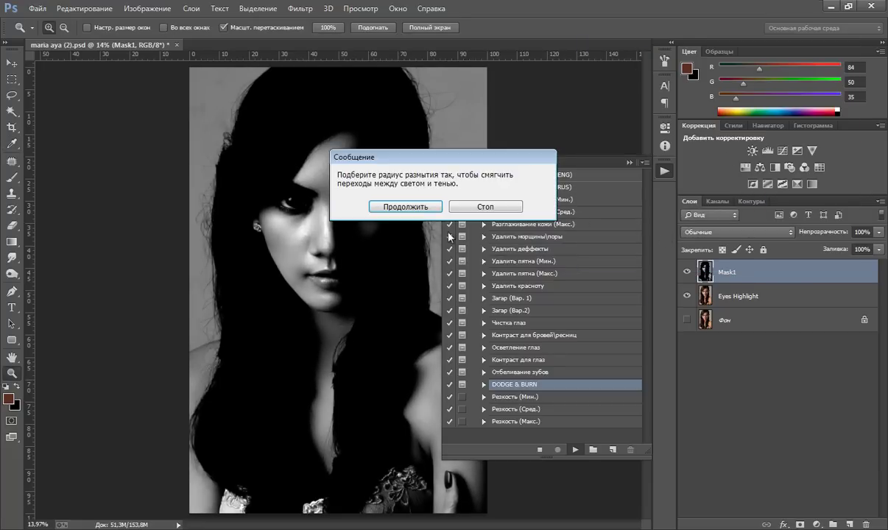
click(416, 207)
click(781, 182)
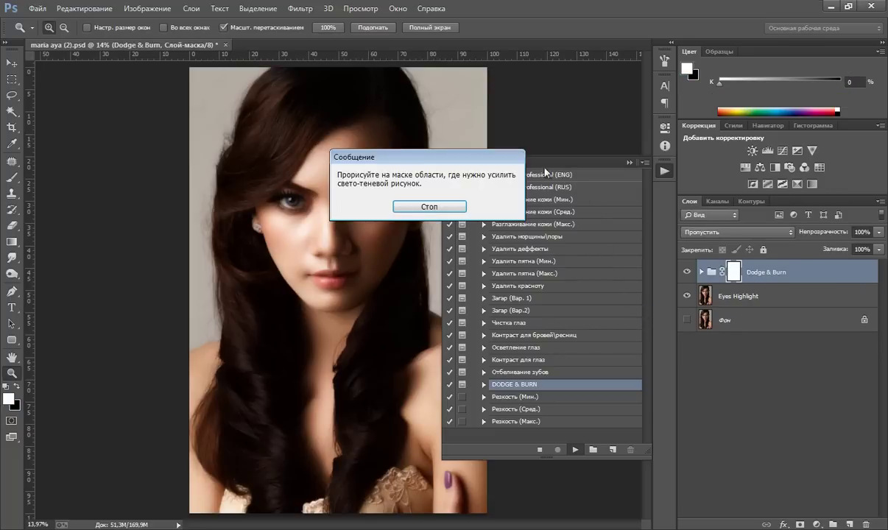
Step: Paint white with a 700 brush over the forehead, nose ridge and chin
click(434, 208)
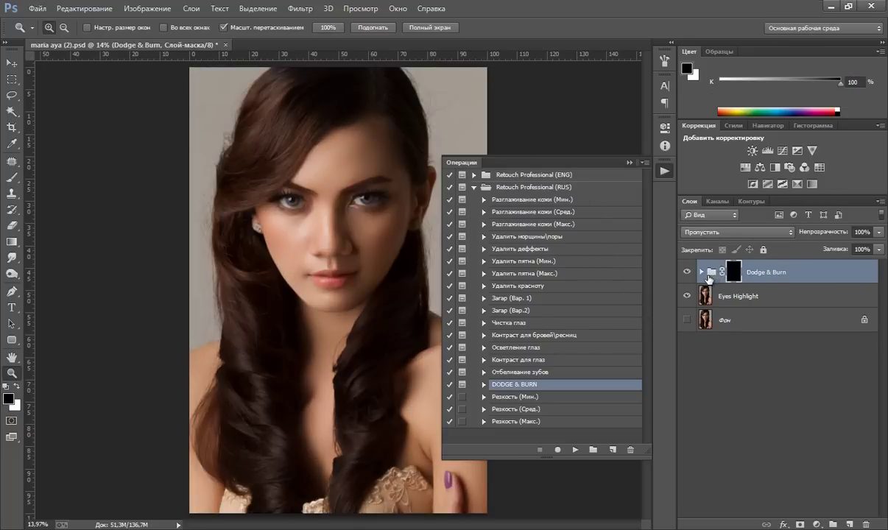
click(629, 163)
key(b)
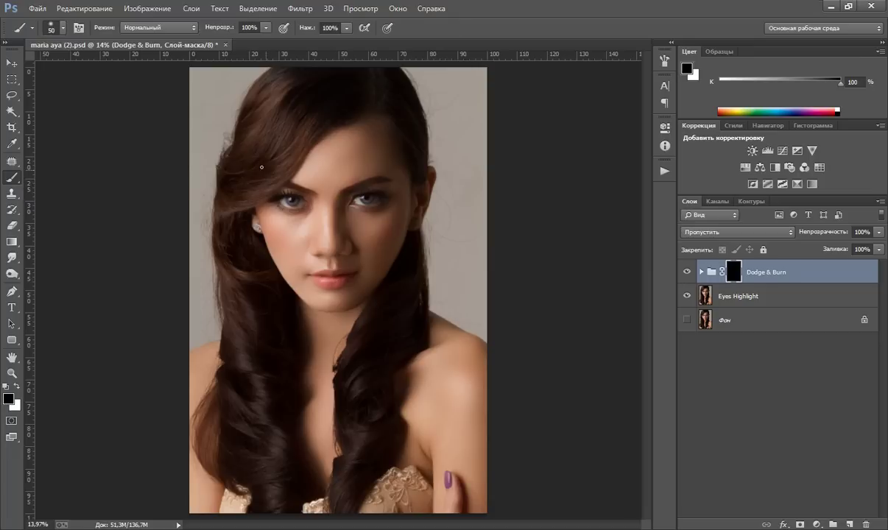
key(bracketright)
key(bracketright)
key(bracketright)
key(x)
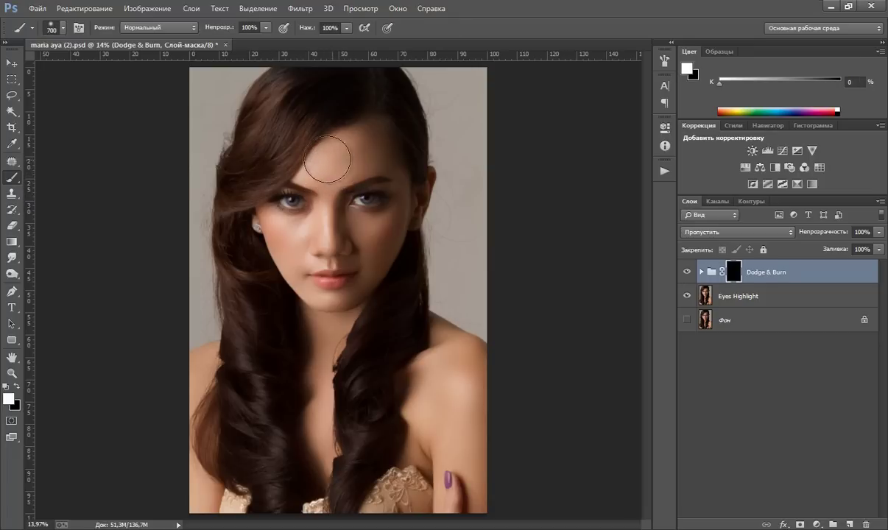
mouse_move(327, 159)
mouse_down()
mouse_move(343, 298)
mouse_move(352, 171)
mouse_move(391, 159)
mouse_move(279, 249)
mouse_move(339, 225)
mouse_move(307, 364)
mouse_move(311, 481)
mouse_move(338, 333)
mouse_move(391, 335)
mouse_move(398, 442)
mouse_move(440, 353)
mouse_move(476, 421)
mouse_move(474, 519)
mouse_move(456, 466)
mouse_move(452, 363)
mouse_move(226, 369)
mouse_move(208, 383)
mouse_move(189, 467)
mouse_up()
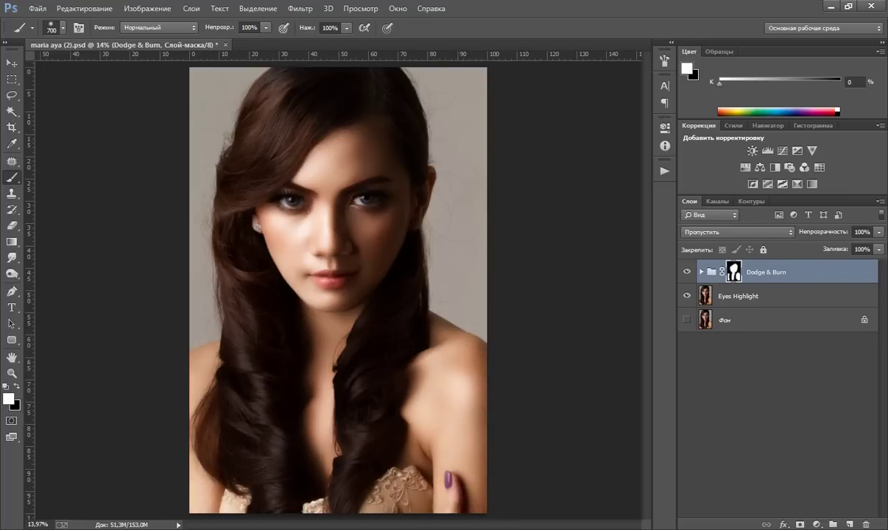
Step: Reduce the Dodge & Burn group opacity to 50% and target the layer
click(879, 232)
drag(879, 245, 852, 248)
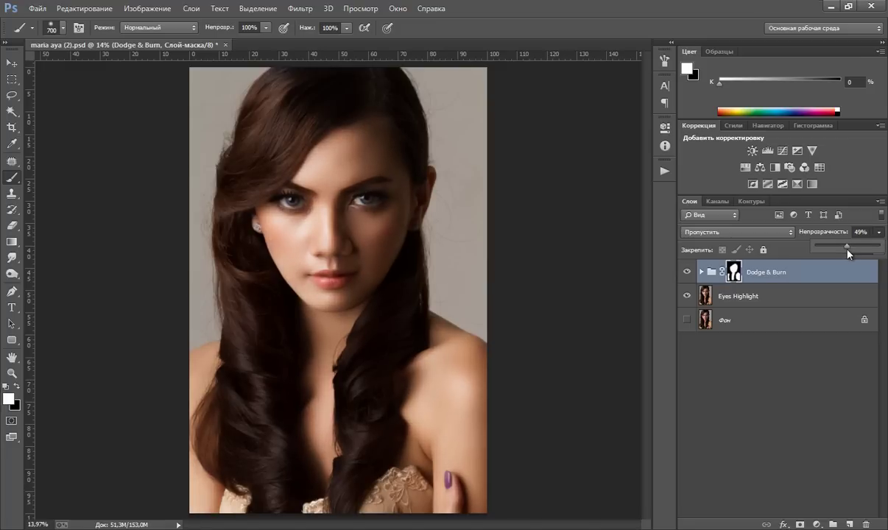
click(688, 271)
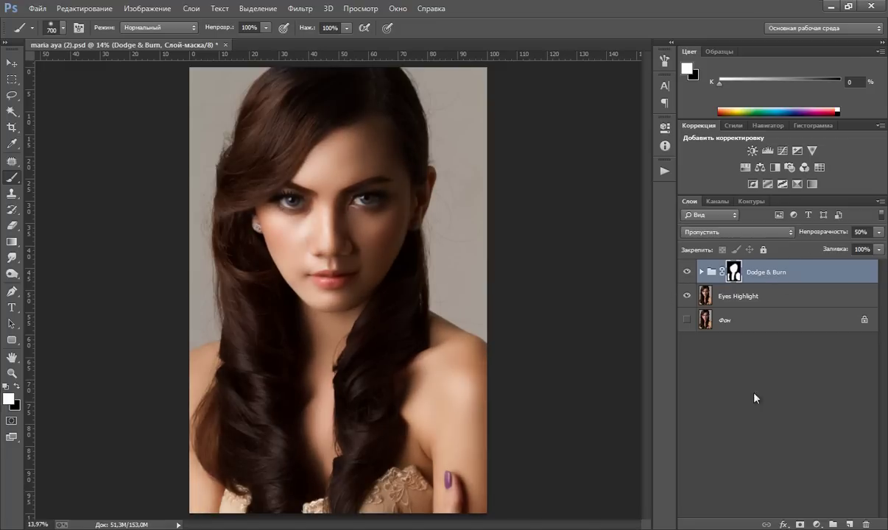
key(ctrl+2)
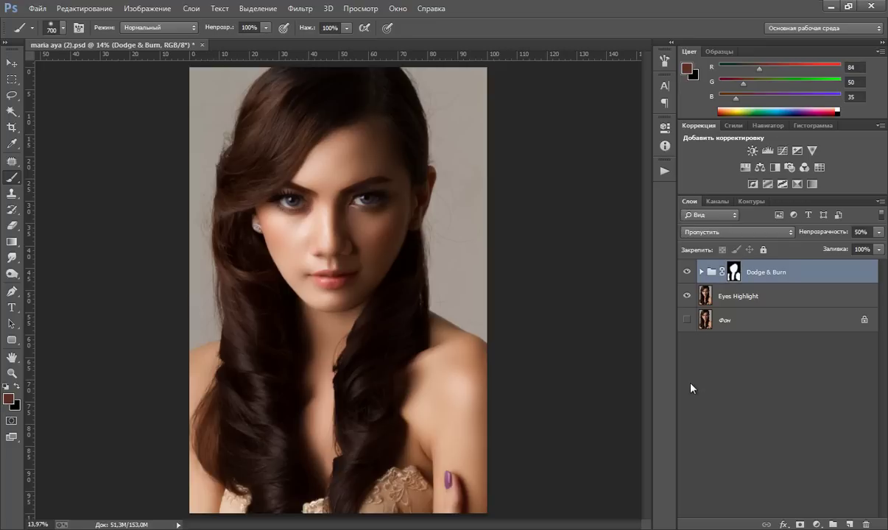
click(664, 171)
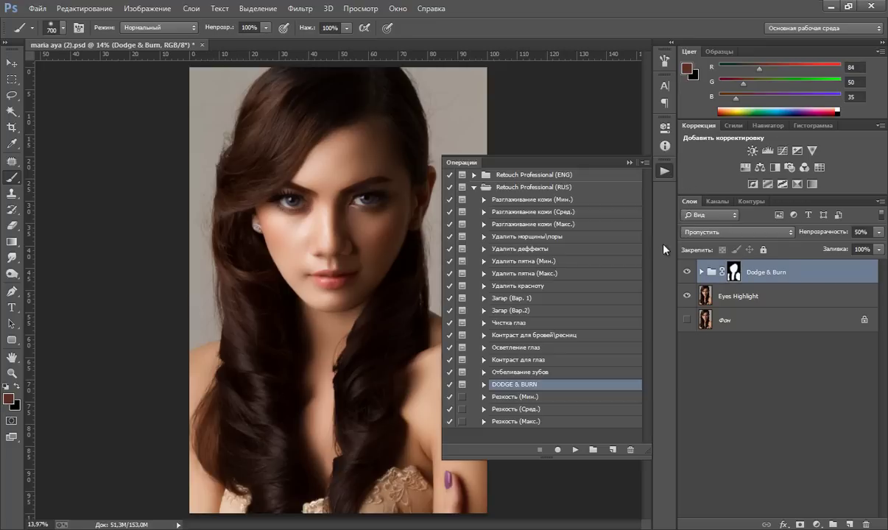
Step: Run Резкость (Сред.) sharpening and make the Фон background layer visible again
click(492, 409)
click(575, 449)
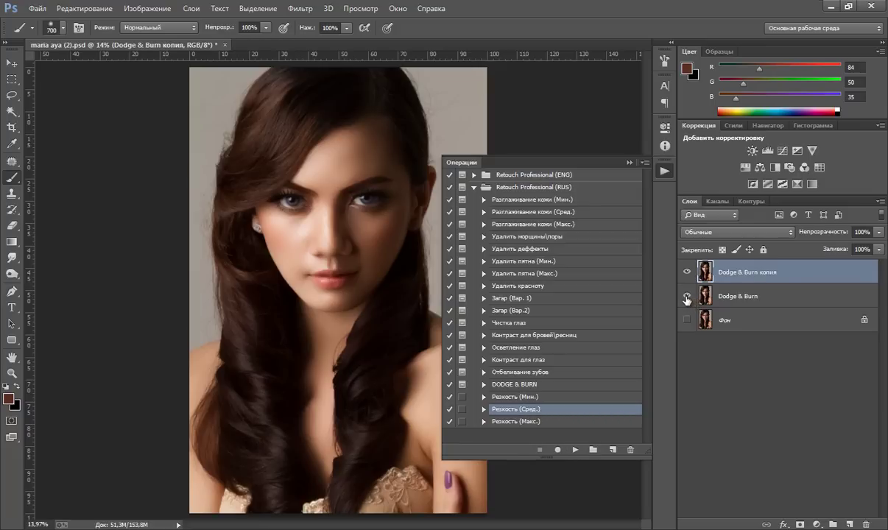
click(629, 162)
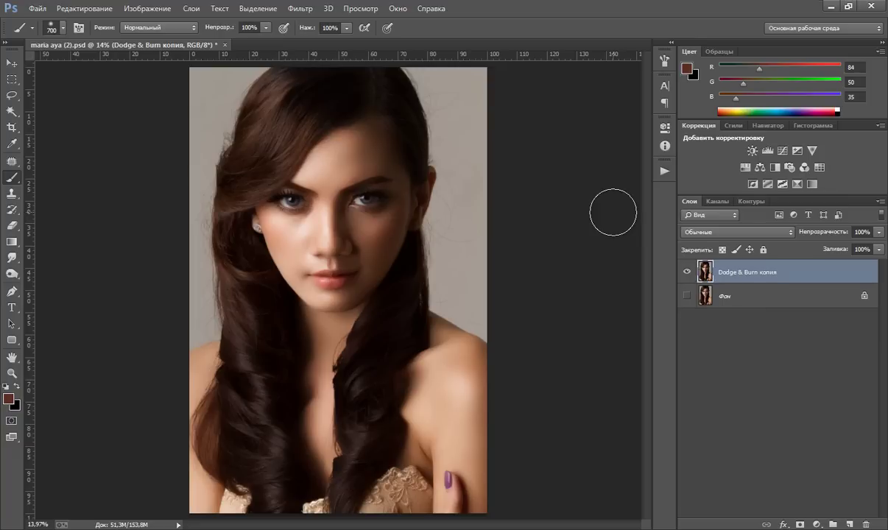
click(686, 295)
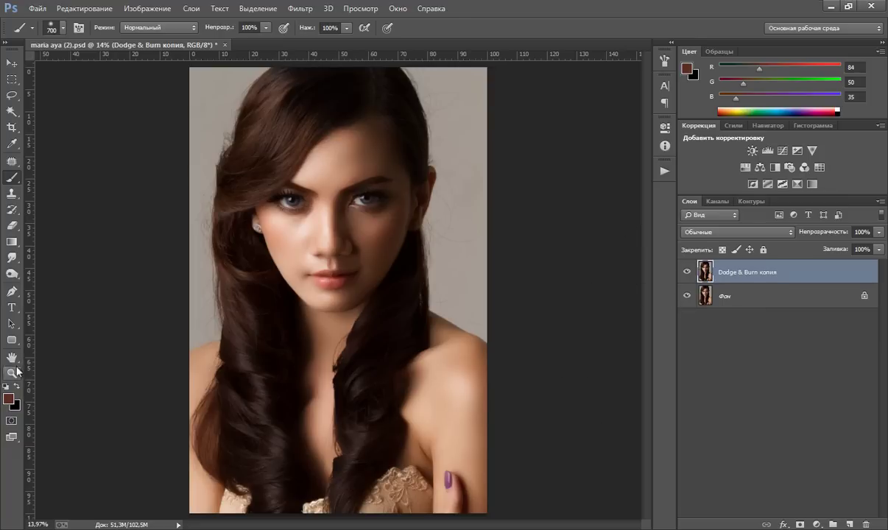
click(12, 372)
drag(368, 230, 383, 209)
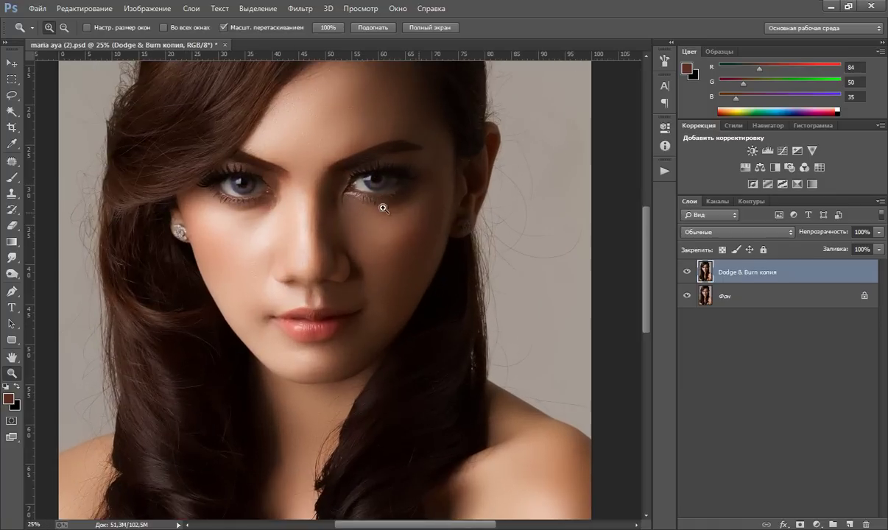
right_click(345, 204)
click(364, 279)
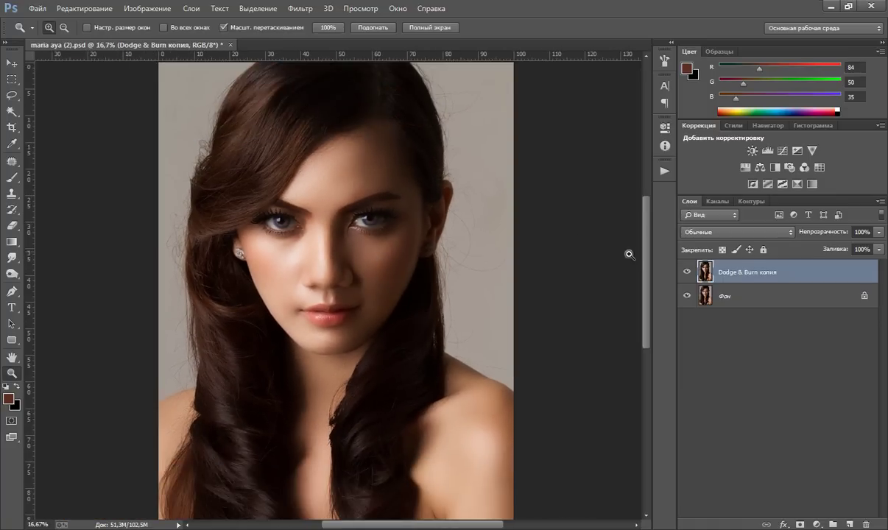
click(687, 271)
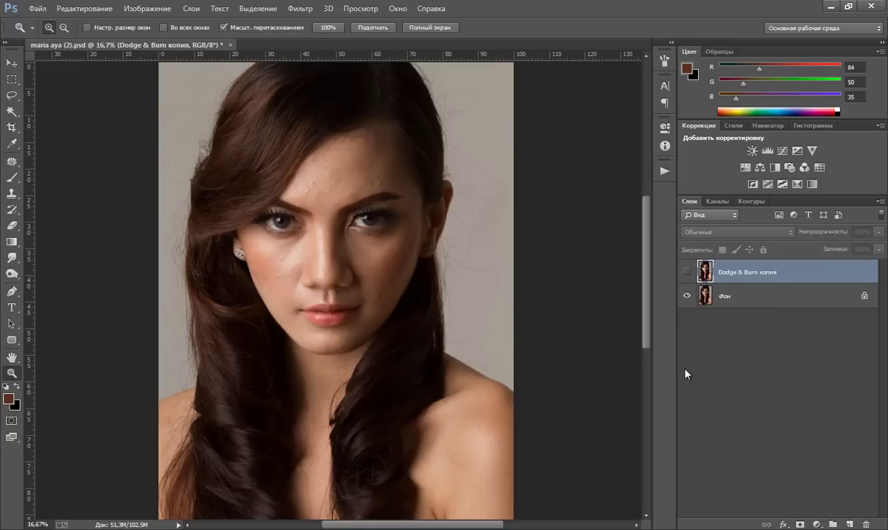
click(687, 272)
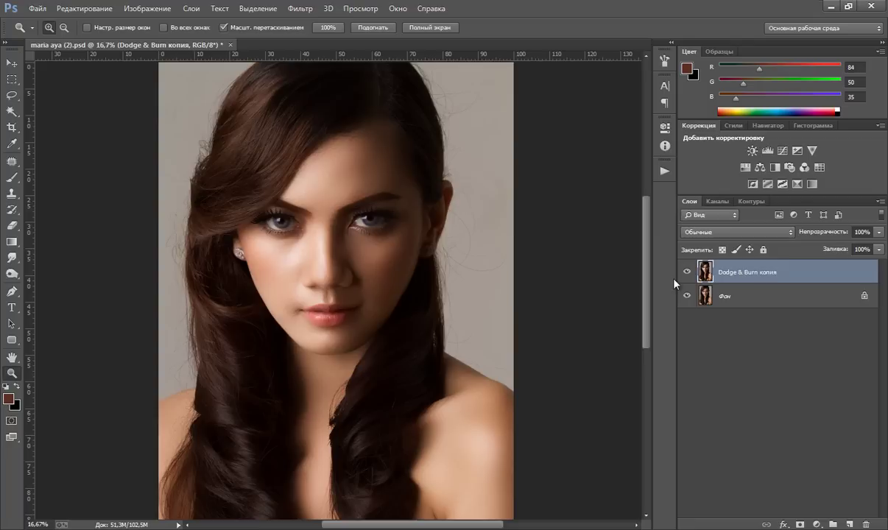